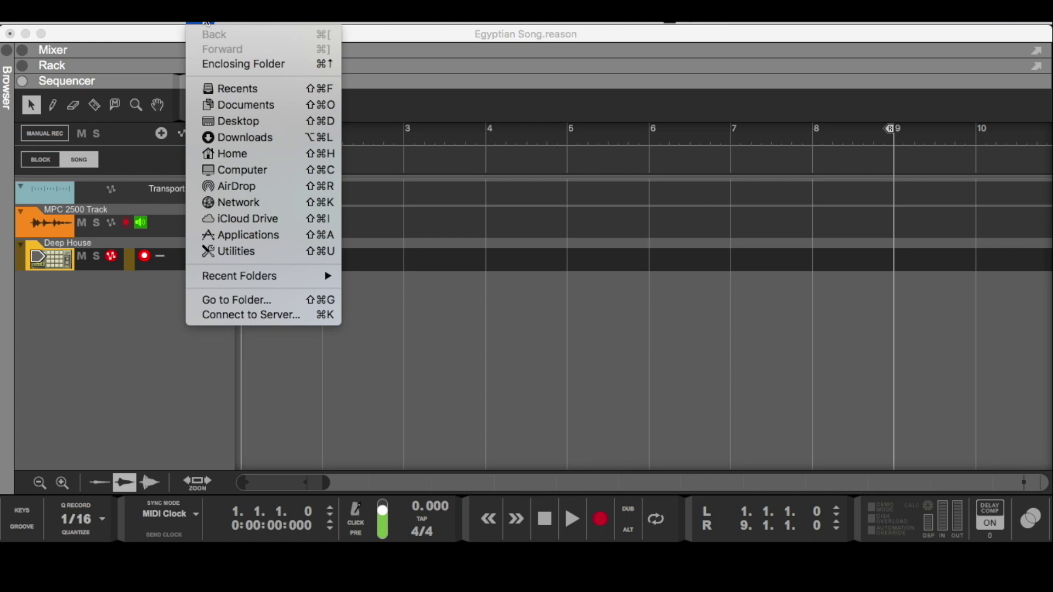
# Set Reason's Options > Sync mode to MIDI Clock, replacing the internal clock.
pyautogui.click(388, 82)
pyautogui.click(235, 22)
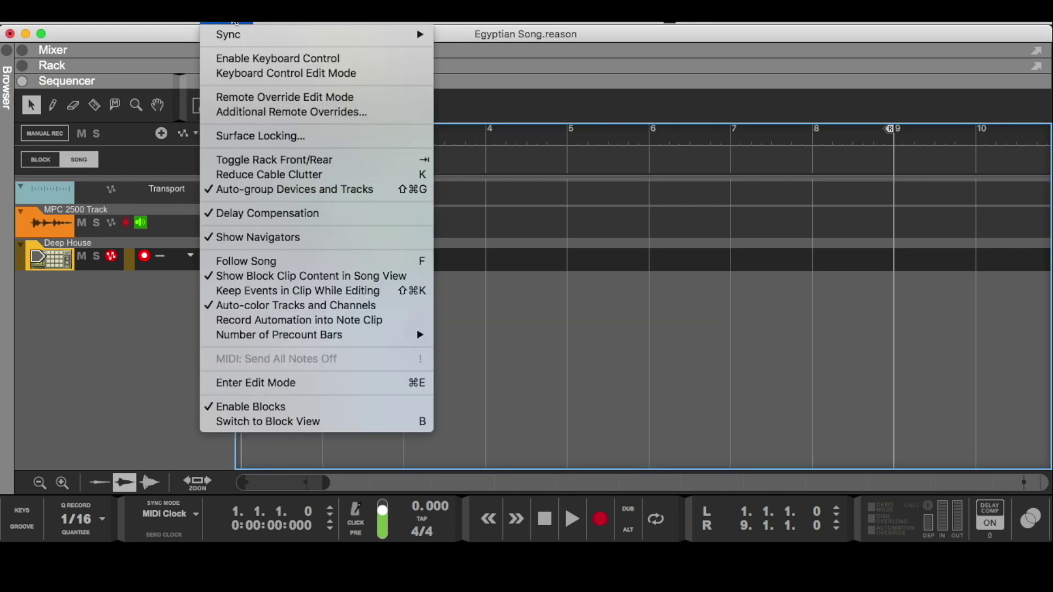
pyautogui.moveTo(253, 39)
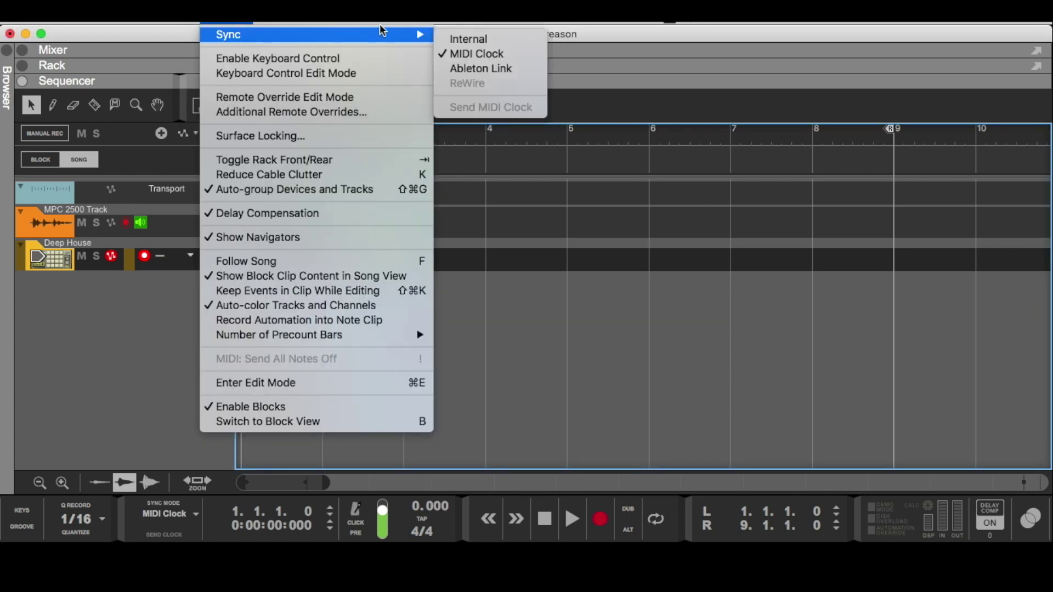
pyautogui.click(467, 38)
pyautogui.click(231, 24)
pyautogui.moveTo(305, 35)
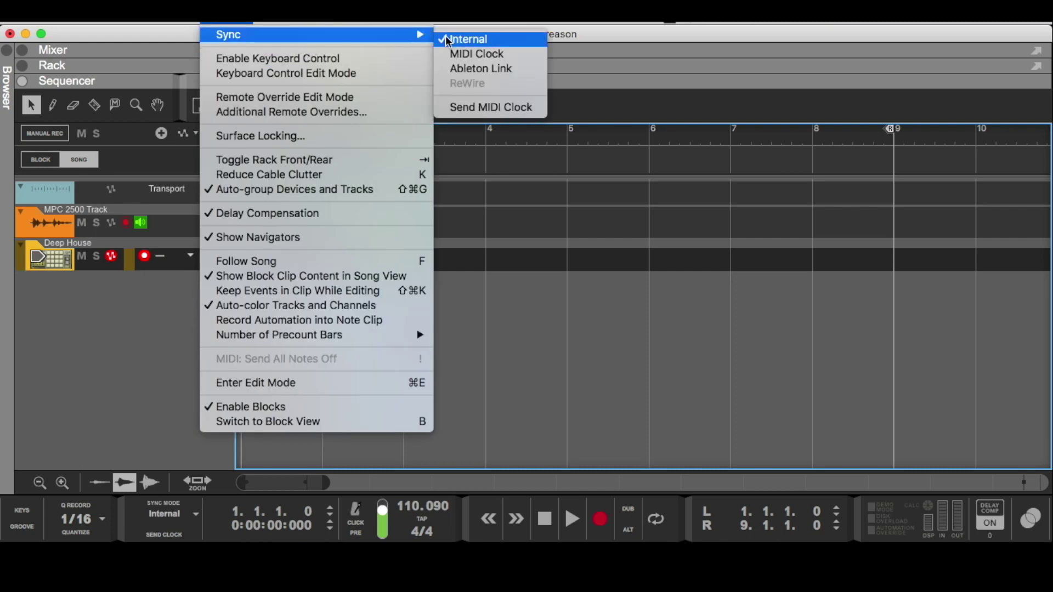
pyautogui.click(472, 54)
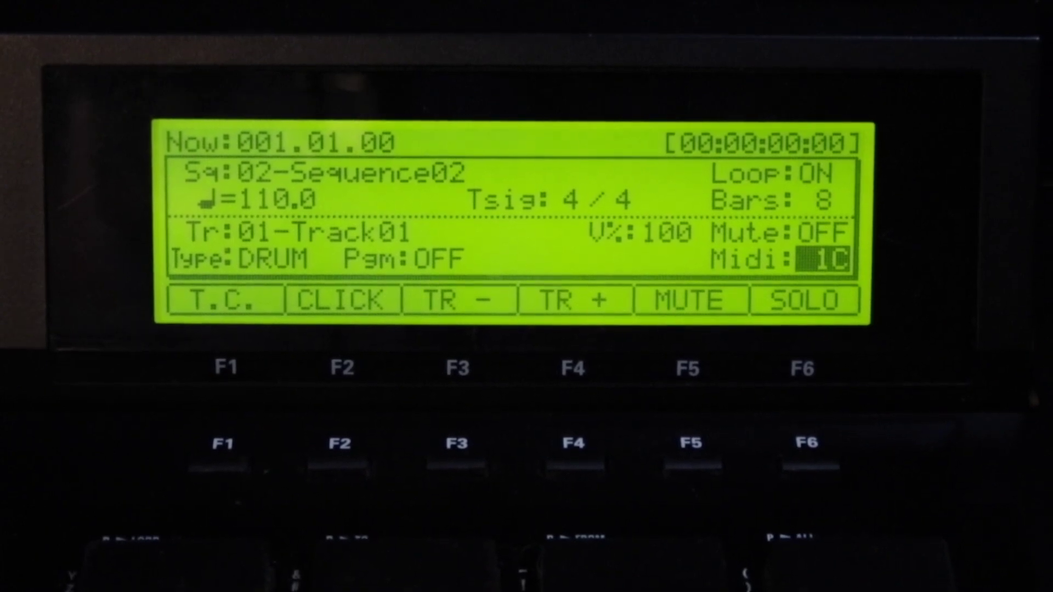
# Start Sequence02 on the MPC at 110 BPM so Reason follows its clock.
pyautogui.press('space')
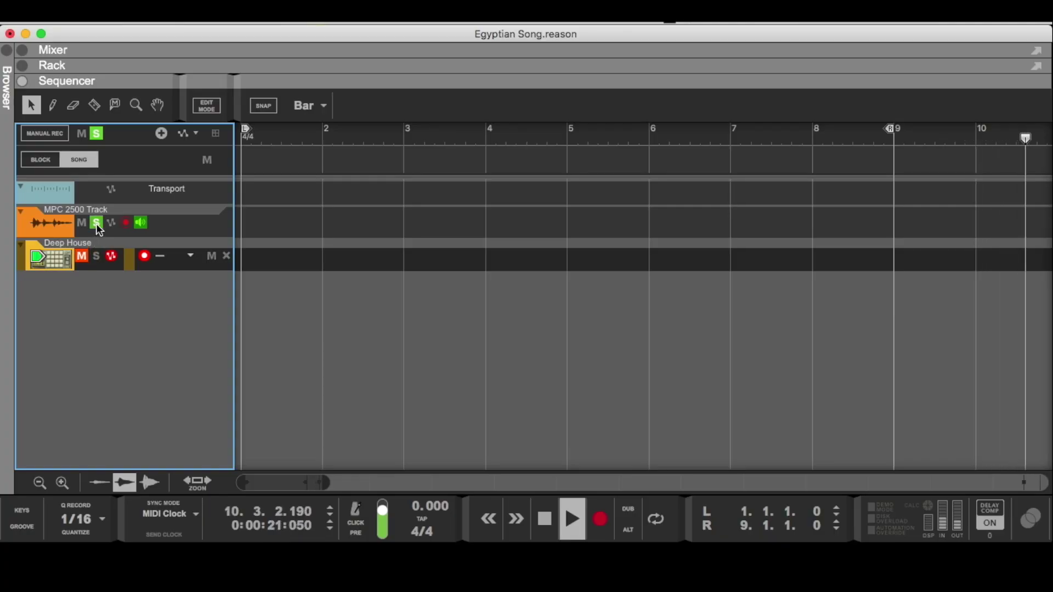
pyautogui.click(97, 223)
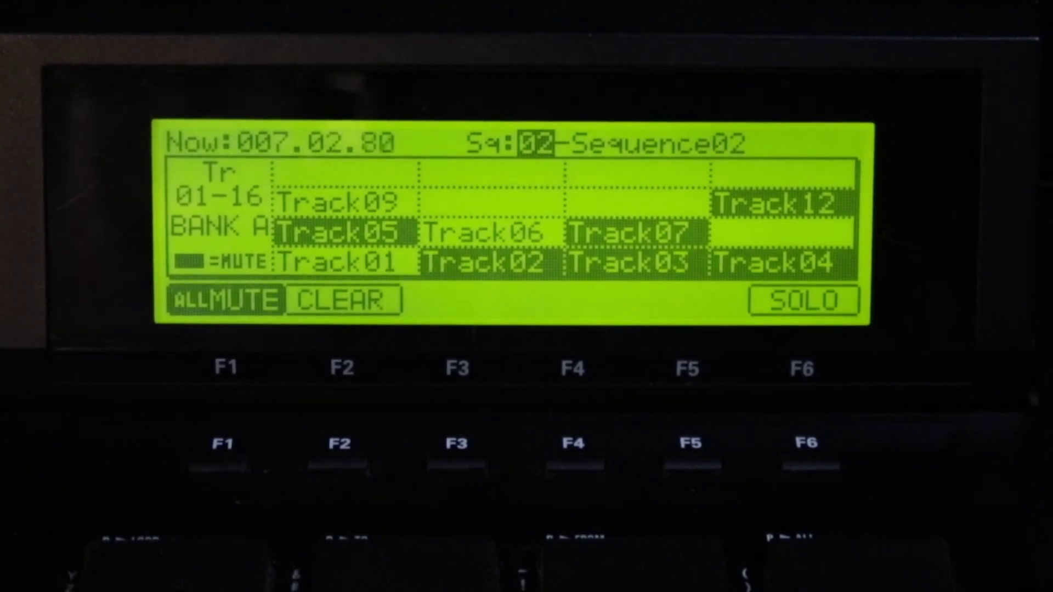
# Stop Sequence02 playback on the MPC after playing Track01 and Track09.
pyautogui.press('space')
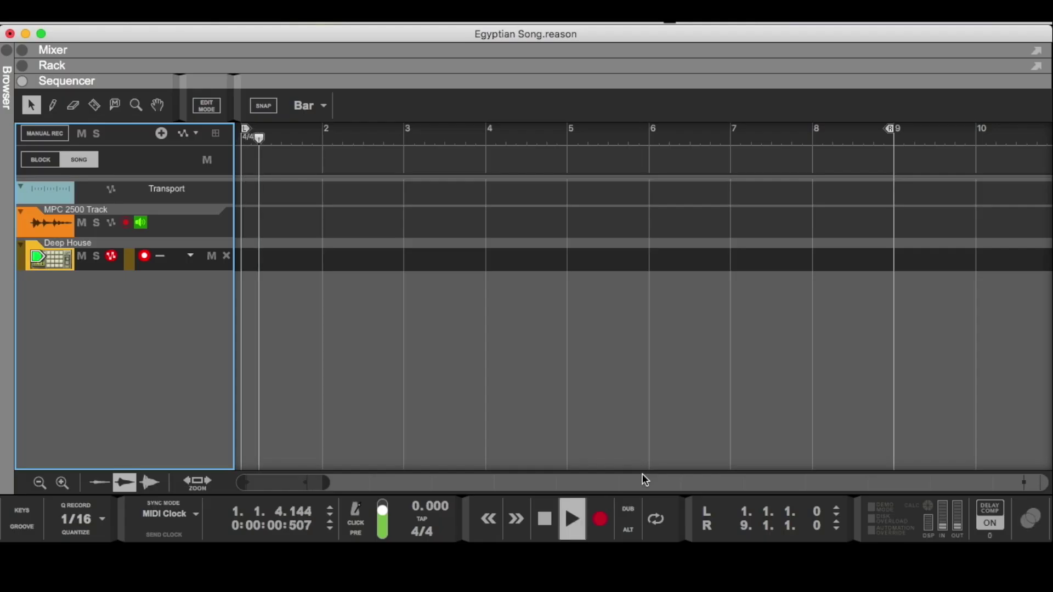
# Hit Record in Reason's transport to capture the MPC audio onto the Deep House track.
pyautogui.click(600, 519)
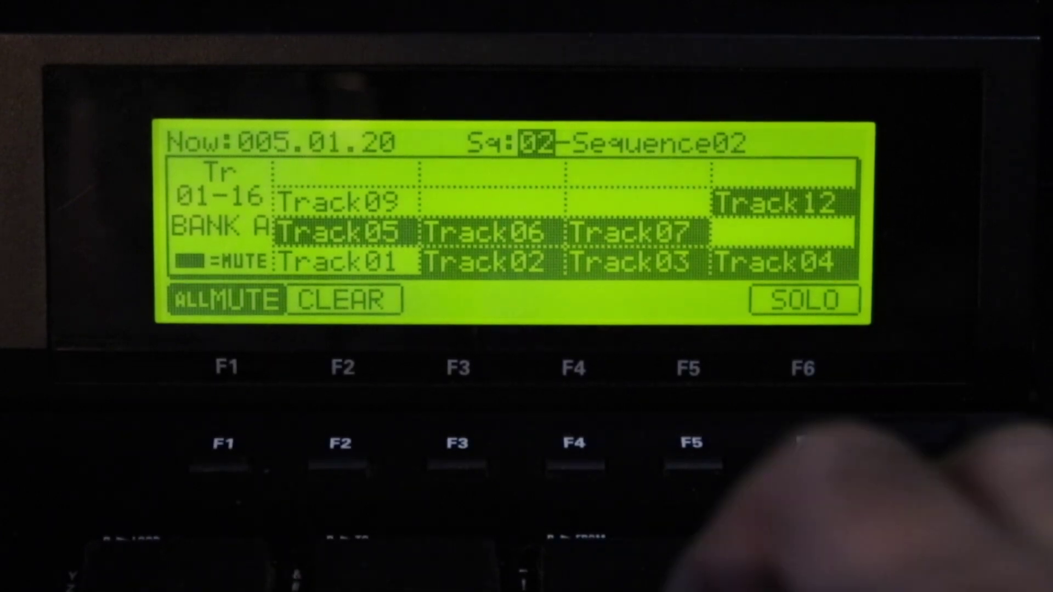
# Mute Track09 and Track01 and unmute Track06 on the MPC for the next recorded pass.
pyautogui.click(340, 581)
pyautogui.click(175, 581)
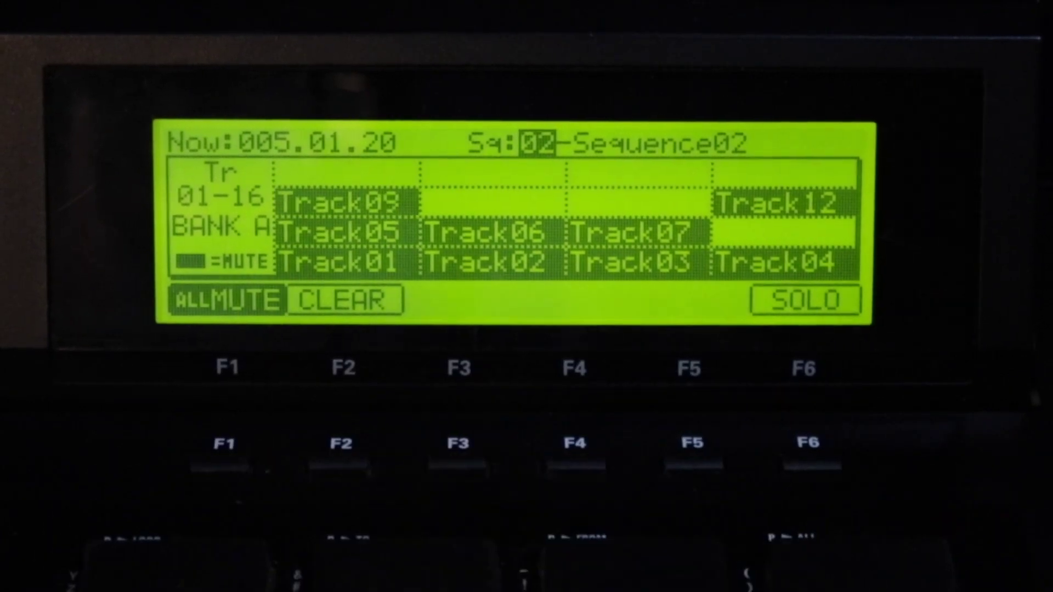
pyautogui.click(482, 581)
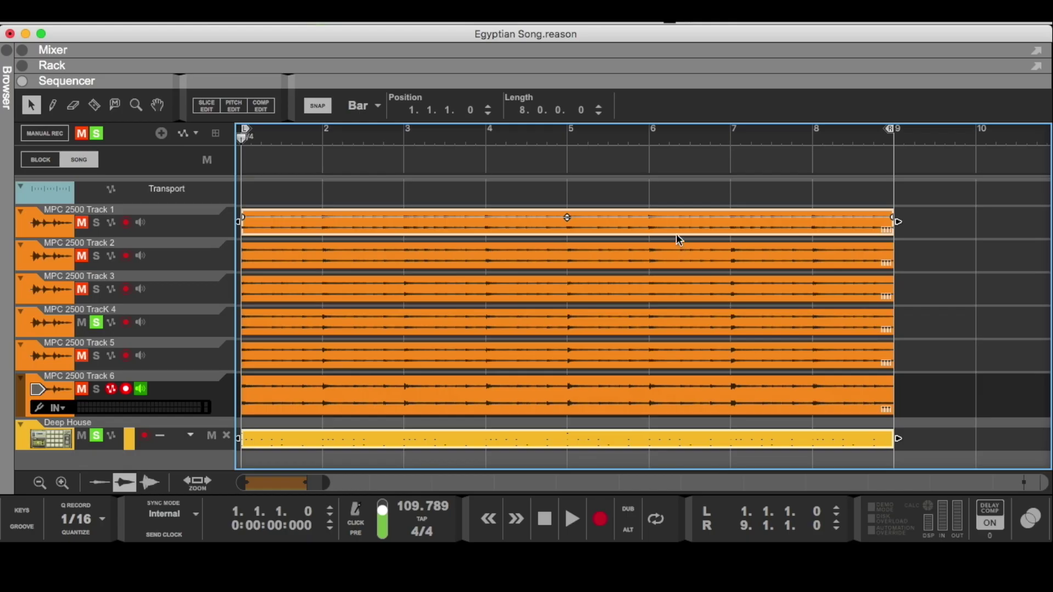
pyautogui.press('alt')
# In Block mode, paste Track 1 and Deep House clips into Block 1, deleting the first Deep House clip.
pyautogui.click(41, 159)
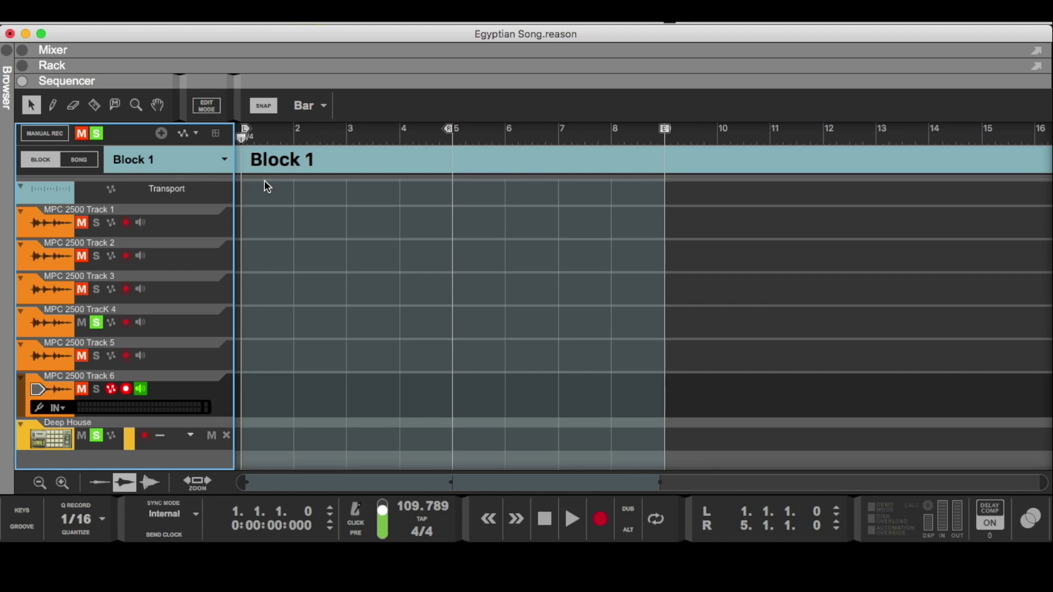
pyautogui.press('super+v')
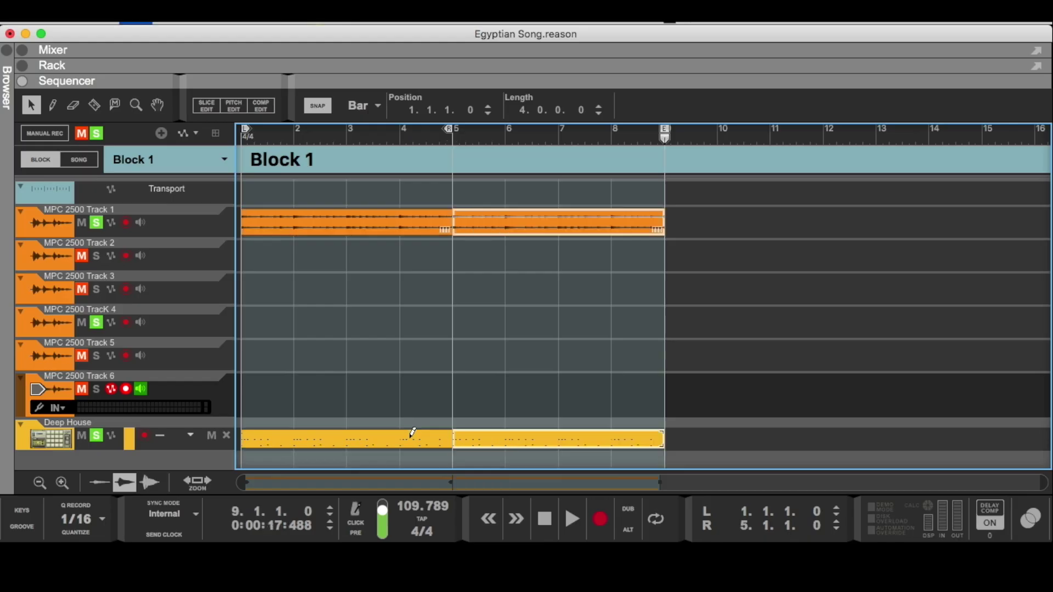
pyautogui.moveTo(403, 367); pyautogui.dragTo(396, 448)
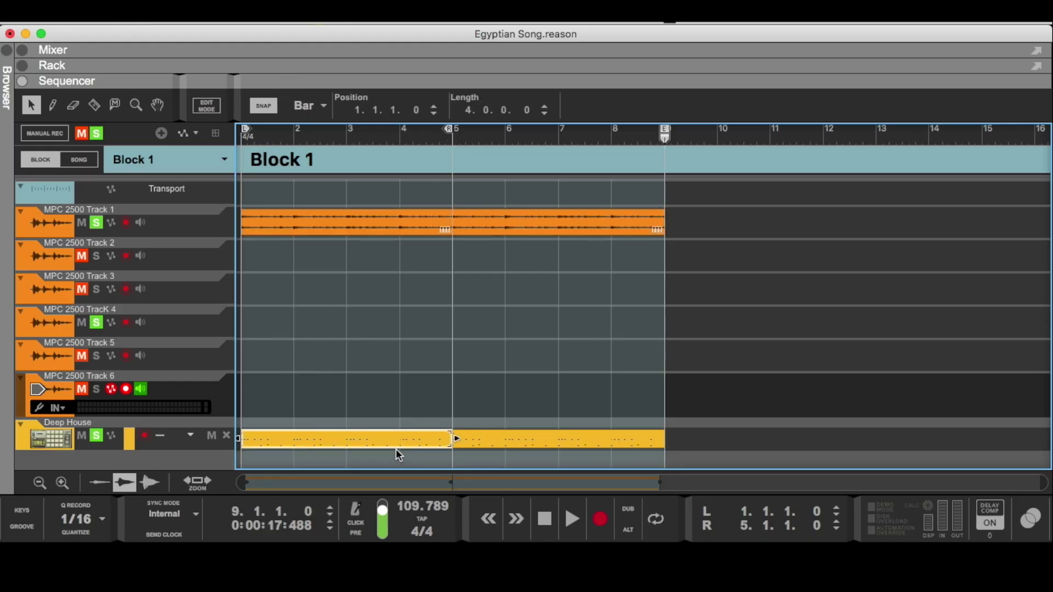
pyautogui.press('Delete')
# Play Block 1 from bar 1, stop it, and return to song view.
pyautogui.click(571, 519)
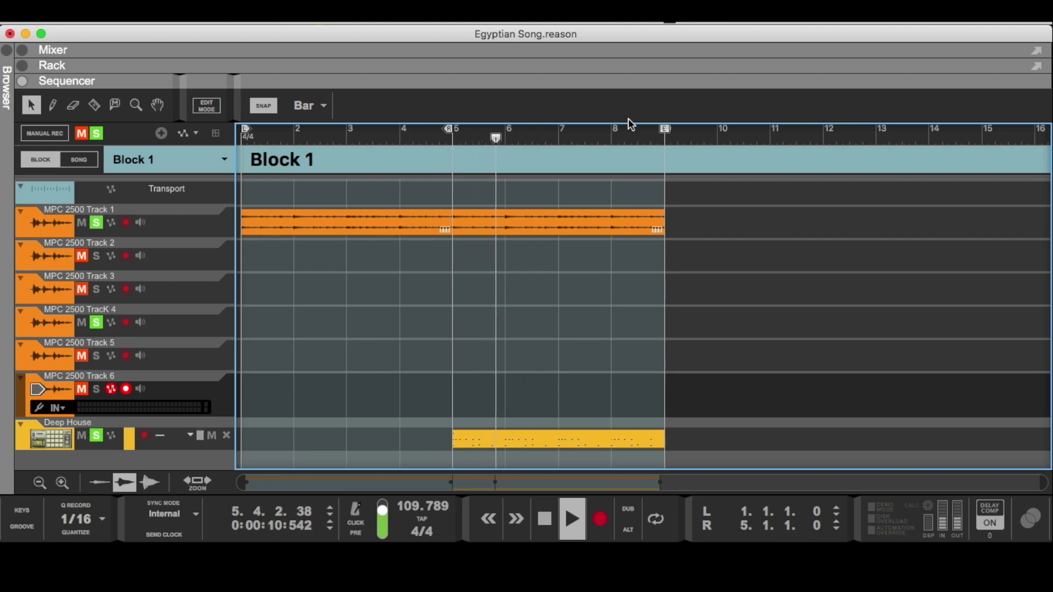
pyautogui.press('space')
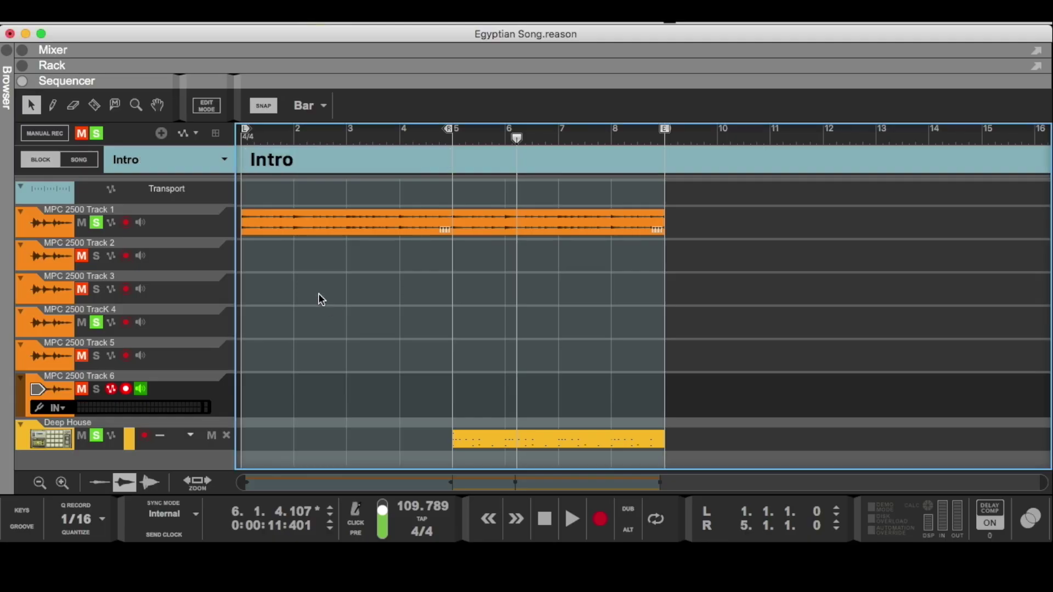
pyautogui.click(82, 160)
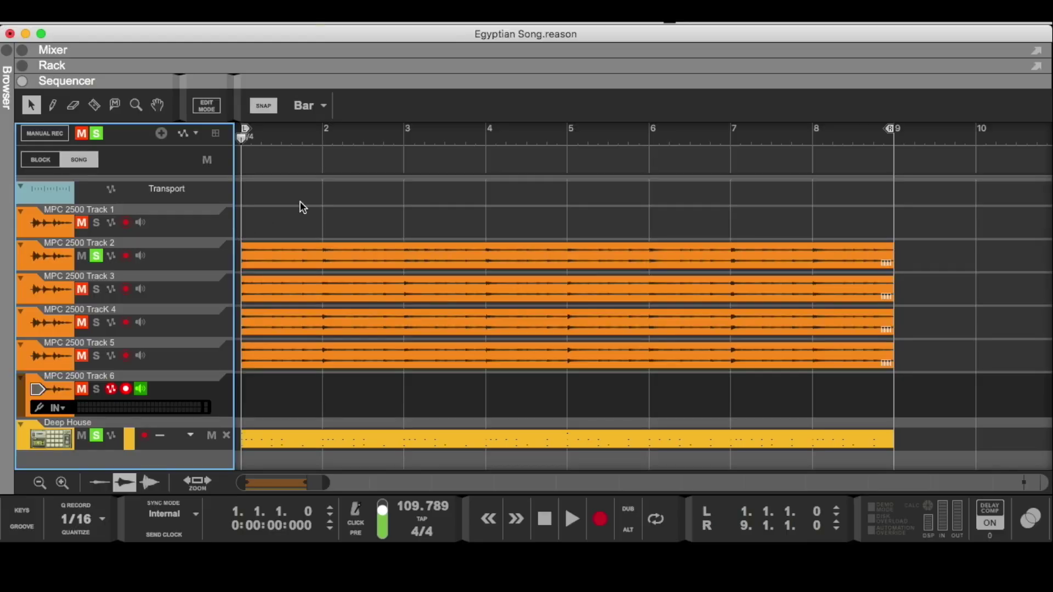
pyautogui.press('space')
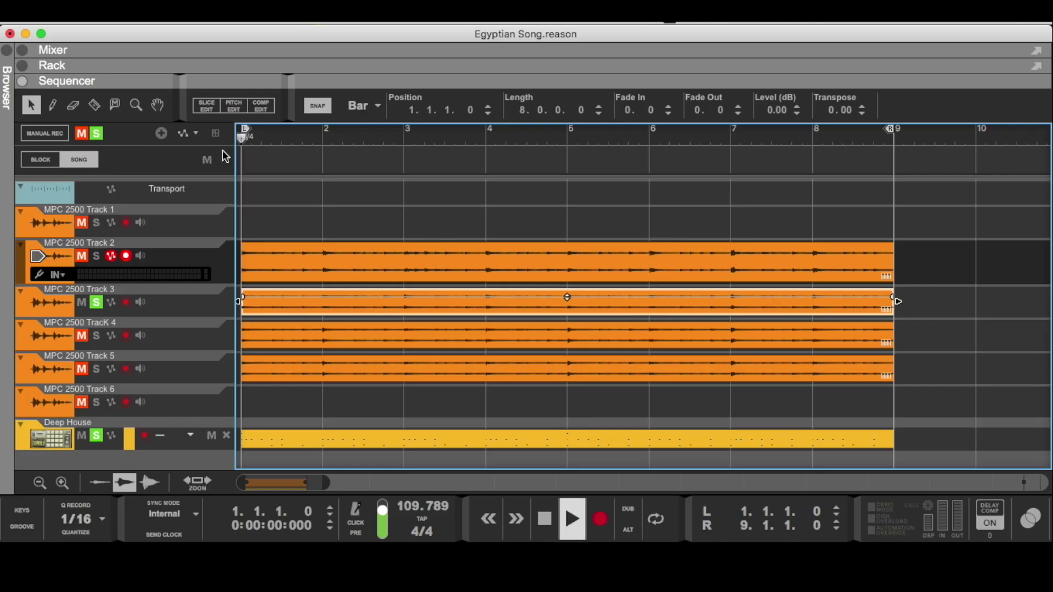
pyautogui.press('space')
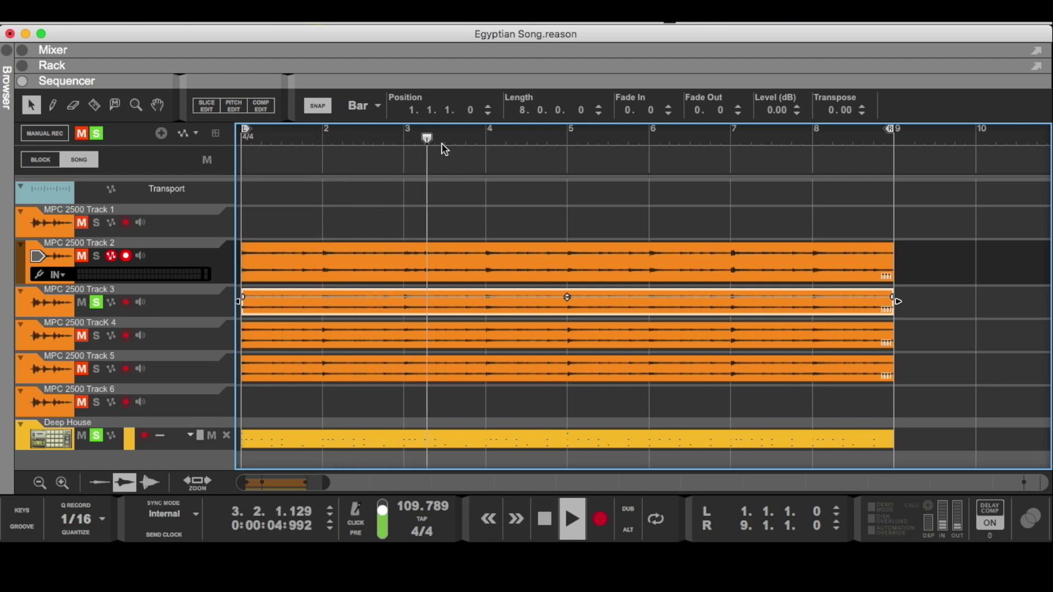
# Play the Verse A block from the start with MPC 2500 Track 2 soloed and Track 3 muted.
pyautogui.press('space')
pyautogui.click(41, 159)
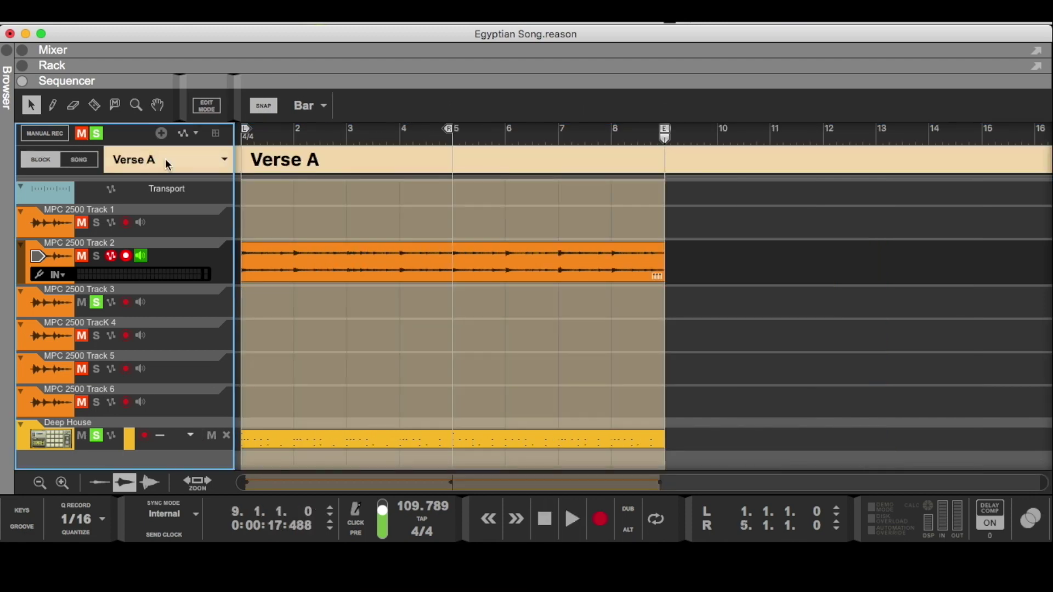
pyautogui.click(252, 137)
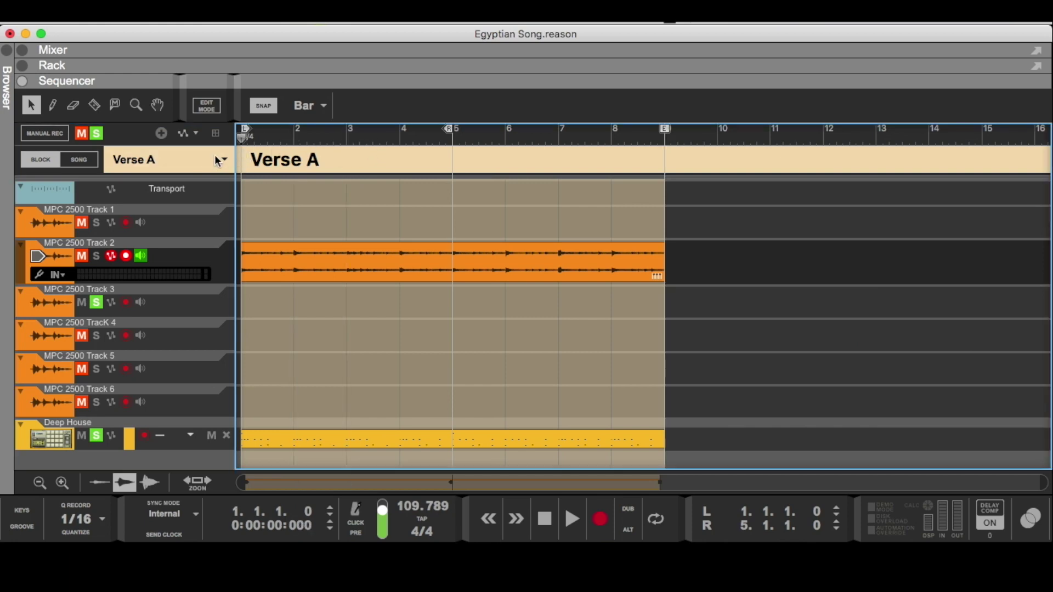
pyautogui.press('space')
pyautogui.click(82, 255)
pyautogui.click(96, 256)
pyautogui.click(96, 302)
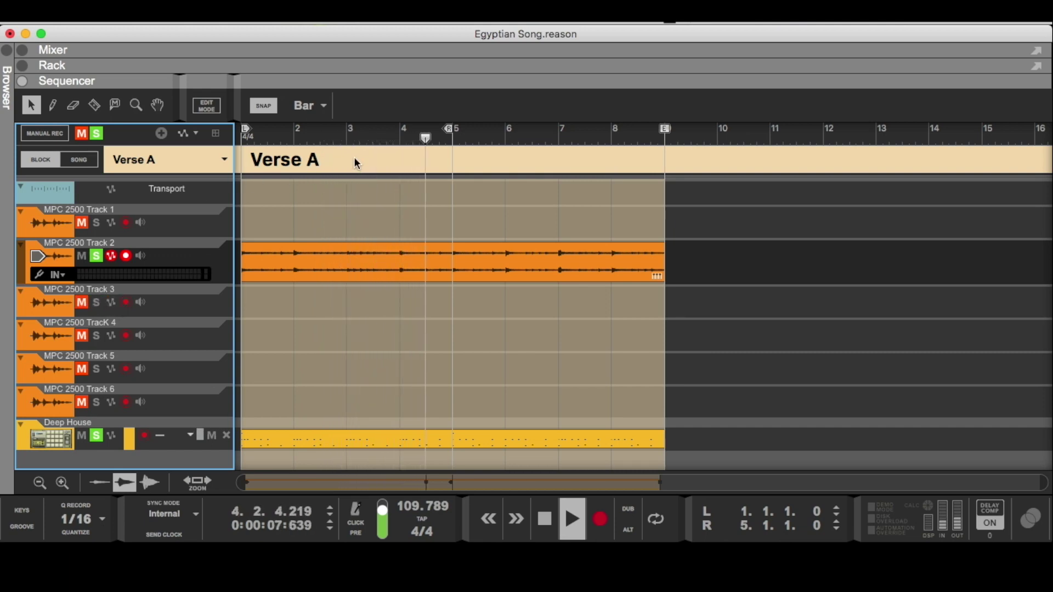
pyautogui.press('space')
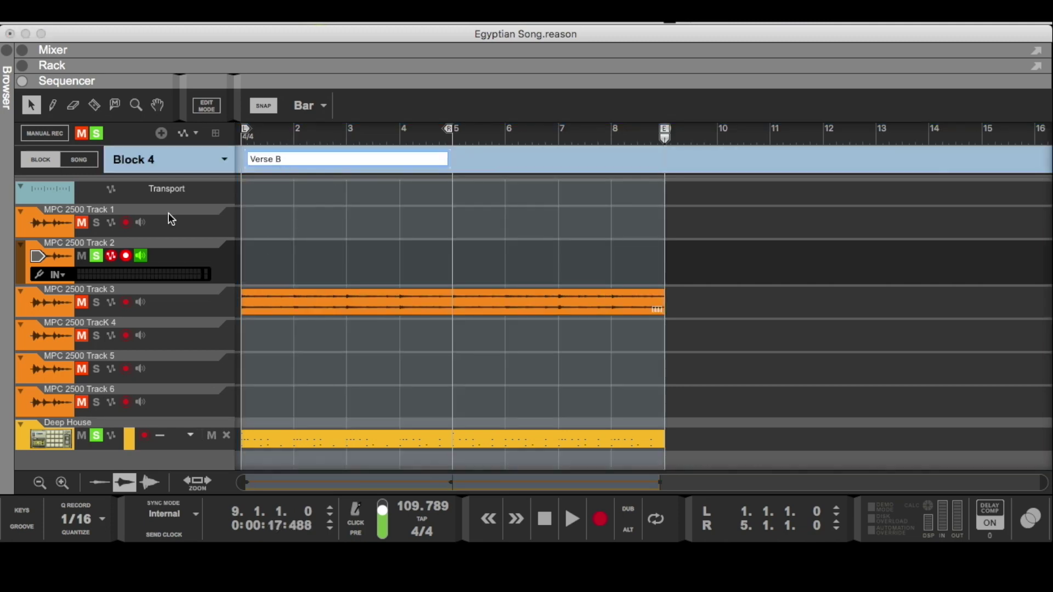
# In song view, delete the MPC 2500 Track 3 clip.
pyautogui.click(71, 156)
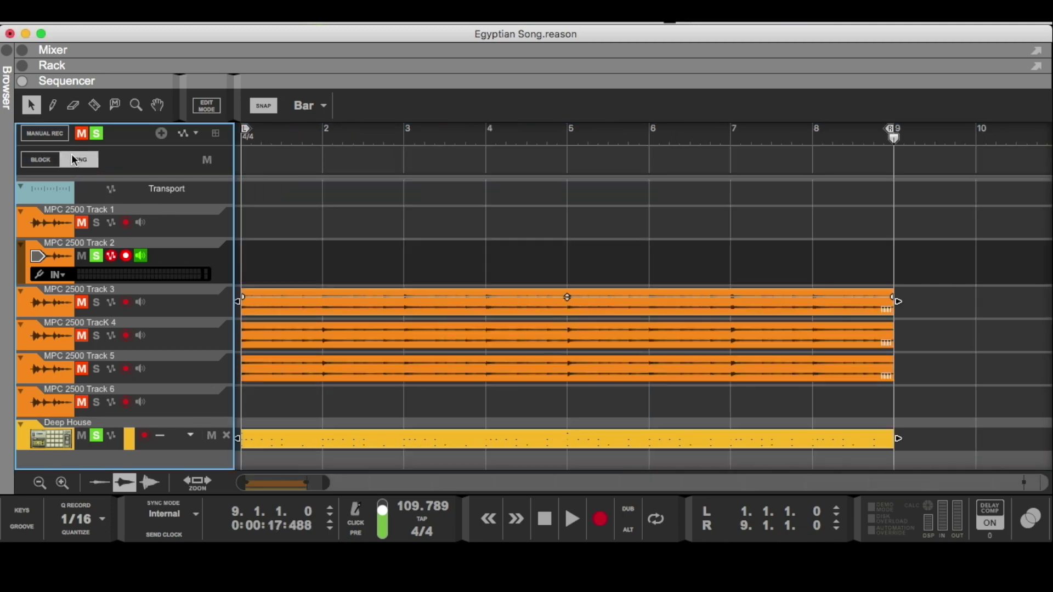
pyautogui.click(372, 302)
pyautogui.click(371, 298)
pyautogui.press('Delete')
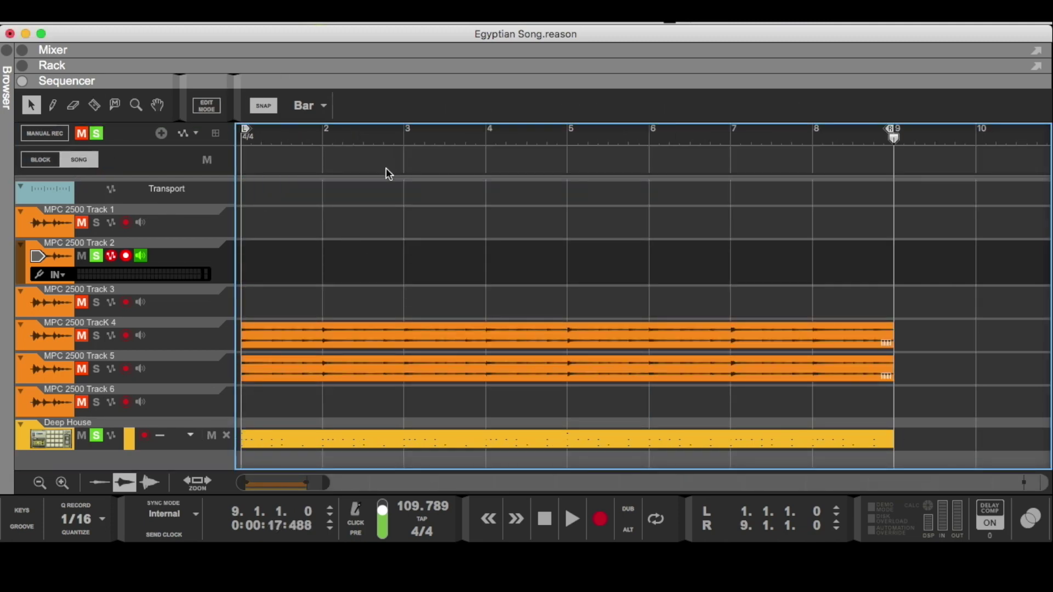
# Play the song with MPC 2500 Track 4 soloed, then stop.
pyautogui.press('space')
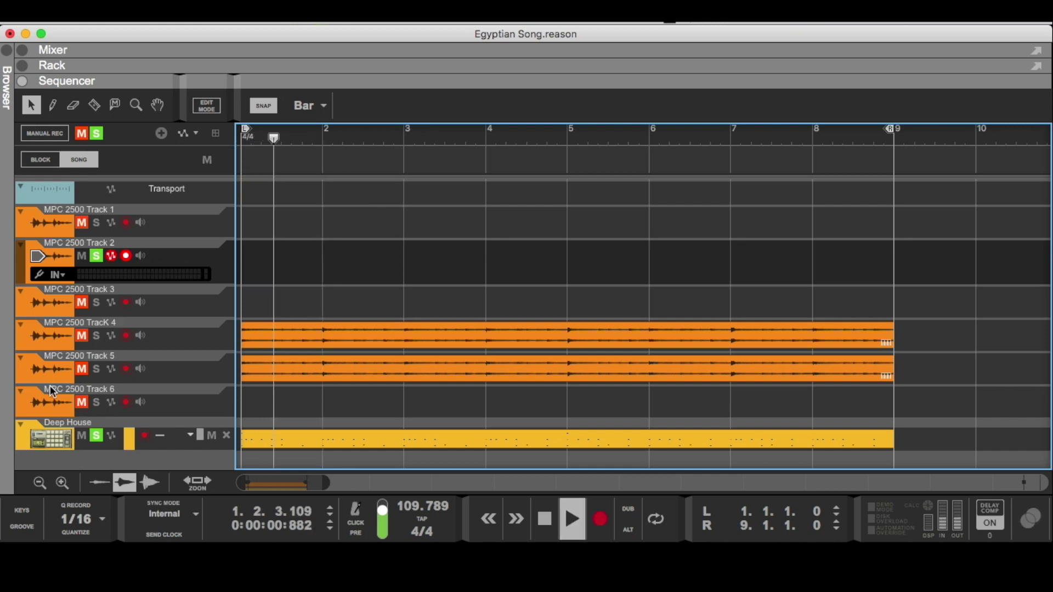
pyautogui.click(97, 335)
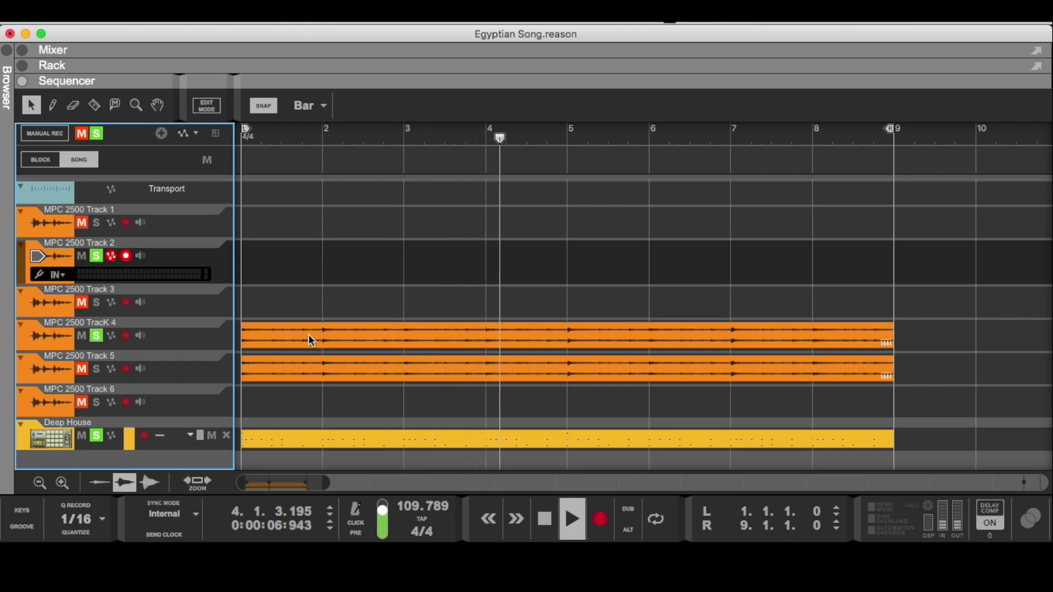
pyautogui.press('space')
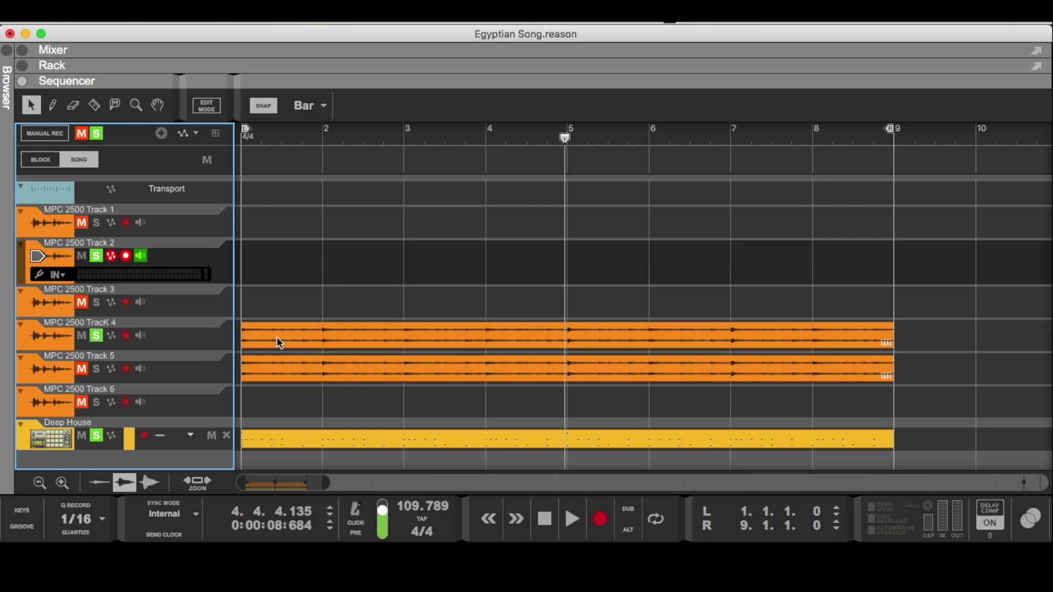
# Select the Track 4 and Deep House clips and draw another Intro block after bar 3.
pyautogui.click(320, 339)
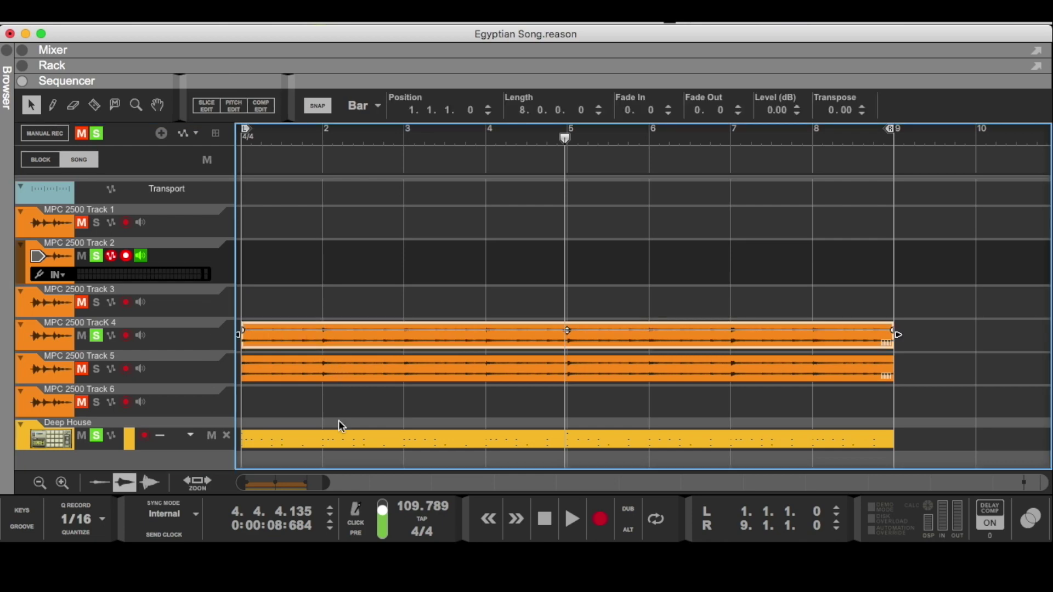
pyautogui.keyDown('shift'); pyautogui.click(344, 439); pyautogui.keyUp('shift')
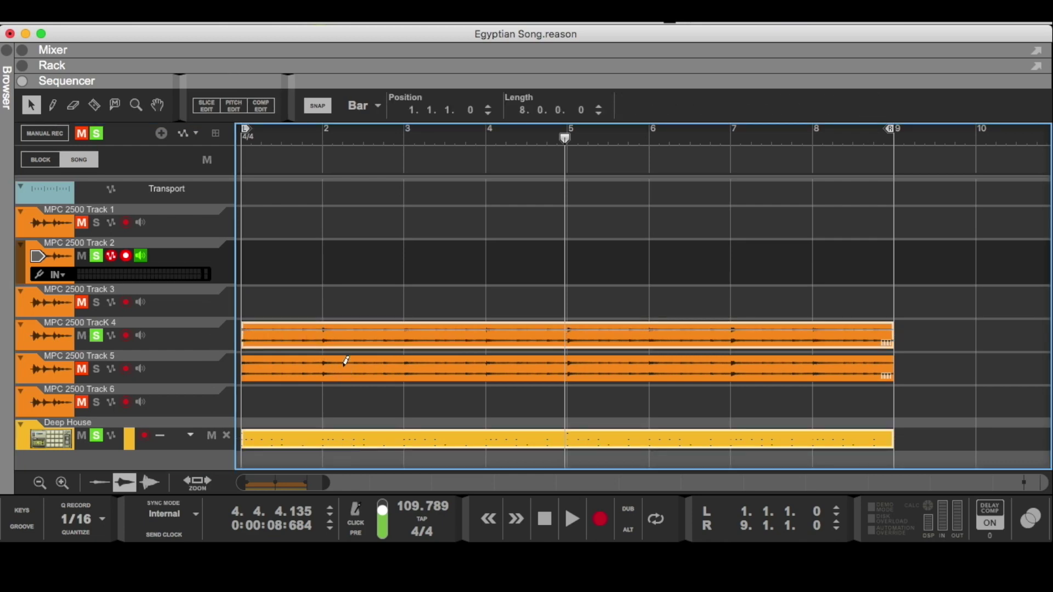
pyautogui.press('KP_2')
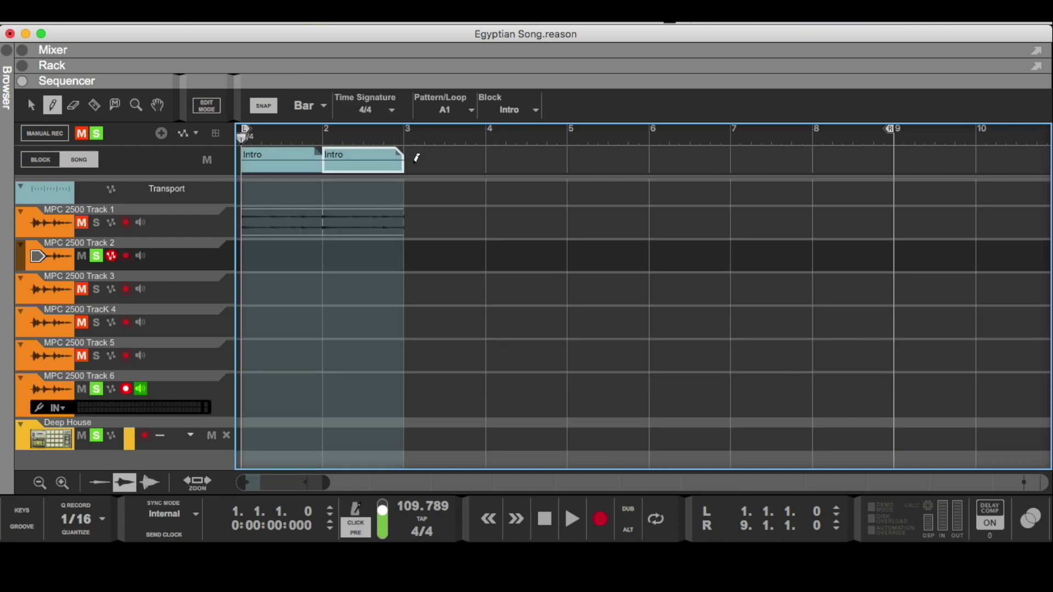
pyautogui.moveTo(416, 158)
pyautogui.mouseDown()
pyautogui.moveTo(839, 199)
pyautogui.moveTo(503, 187)
pyautogui.mouseUp()
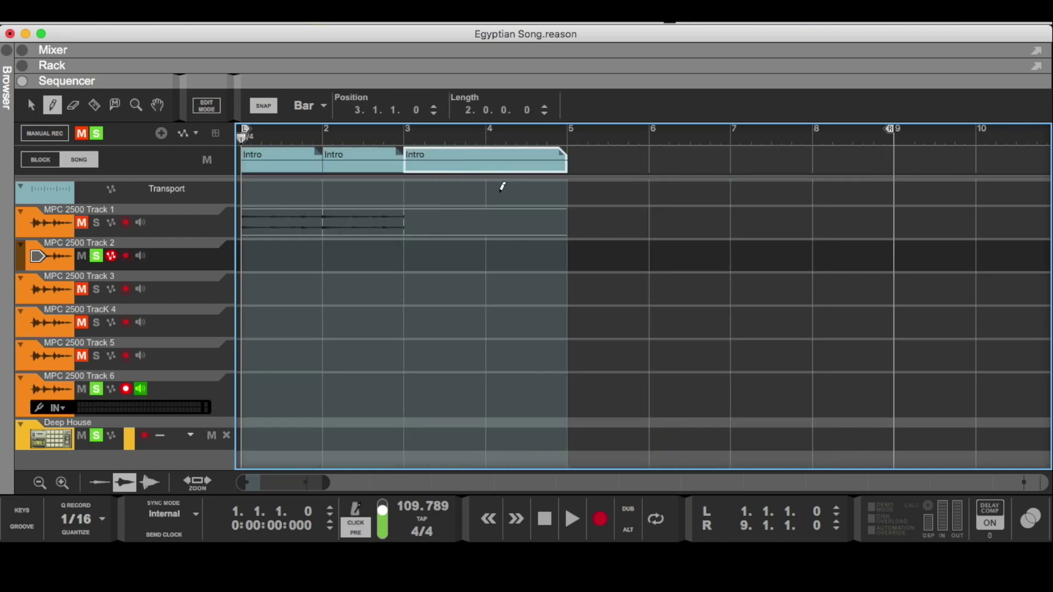
# Draw an Intro block at bars 3–5 and duplicate it into bars 5–7 and 7–9.
pyautogui.moveTo(511, 186); pyautogui.dragTo(511, 188)
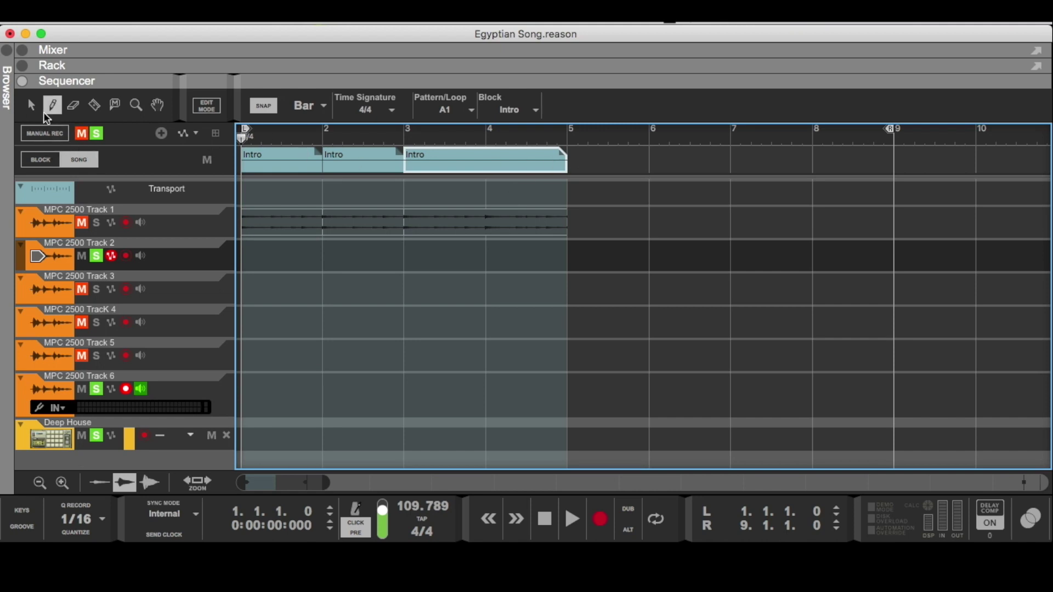
pyautogui.click(34, 107)
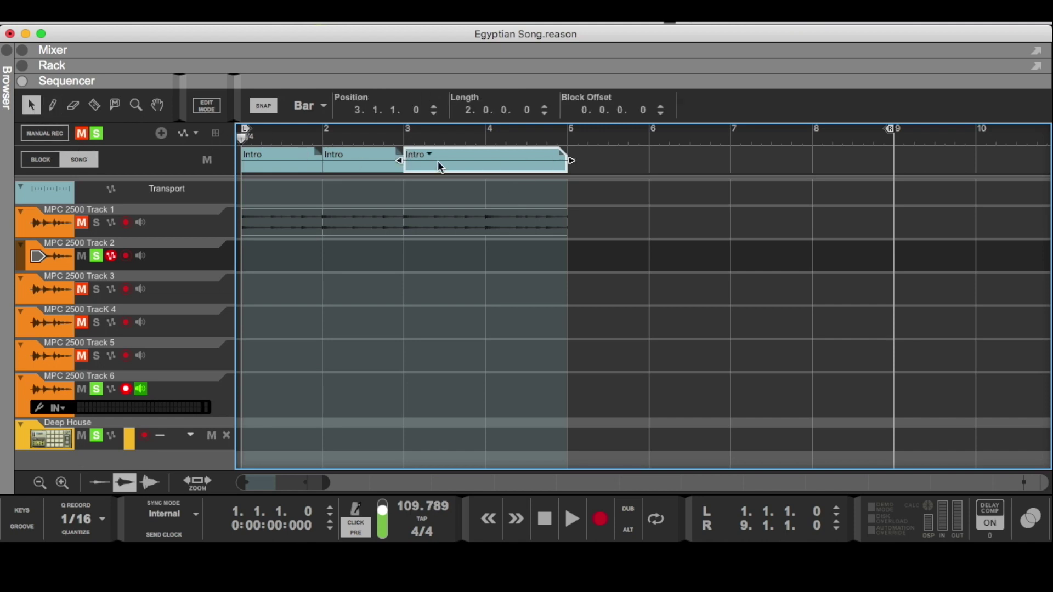
pyautogui.press('super+d')
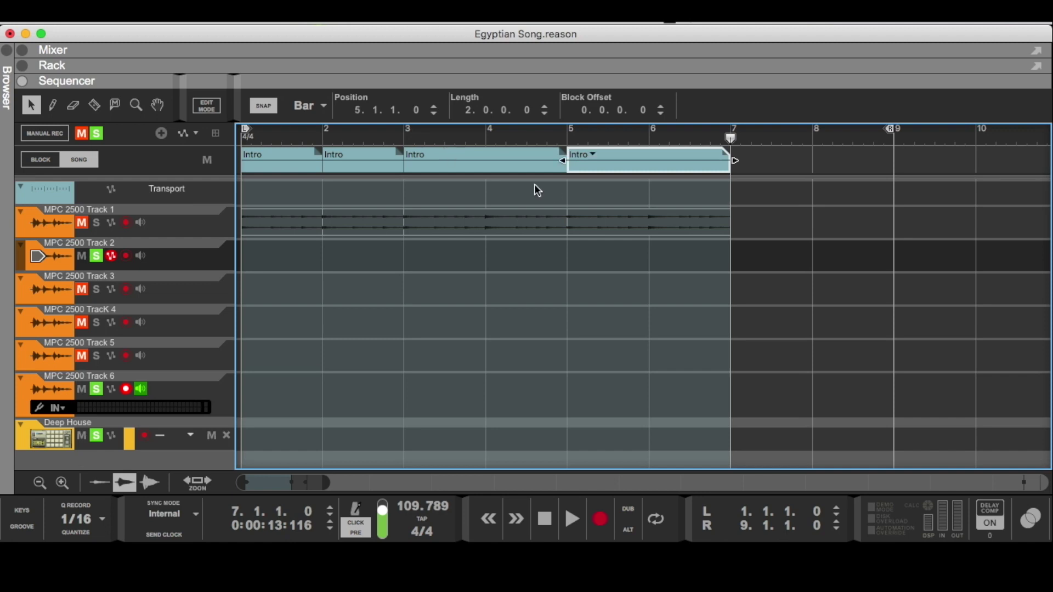
pyautogui.press('super+d')
pyautogui.press('super+d')
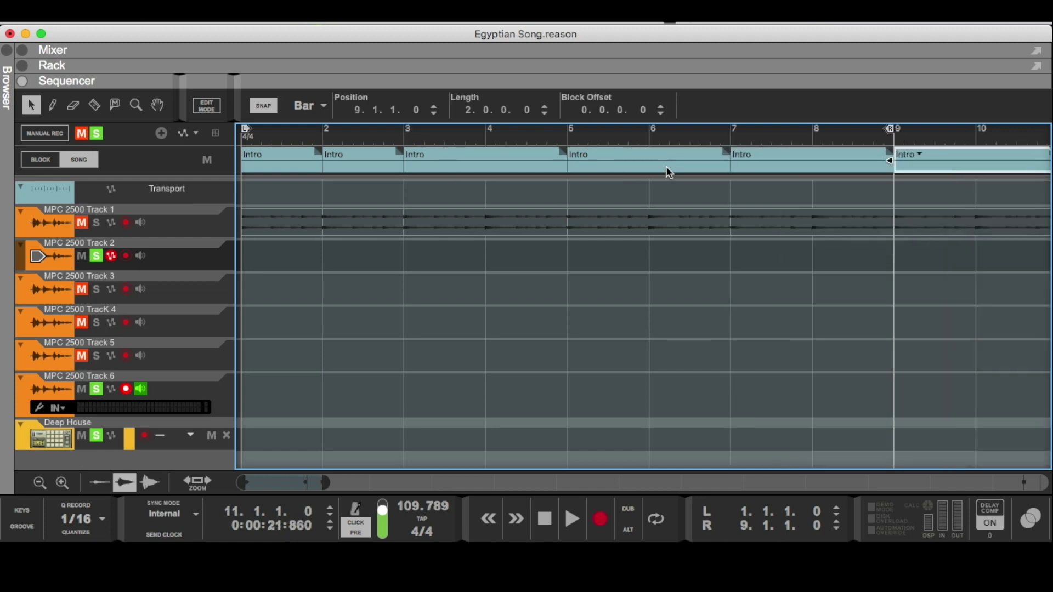
# Rename the blocks at bars 3–5, 5–7 and 7–9 to Verse A, Verse B and Verse A.
pyautogui.click(519, 162)
pyautogui.click(423, 155)
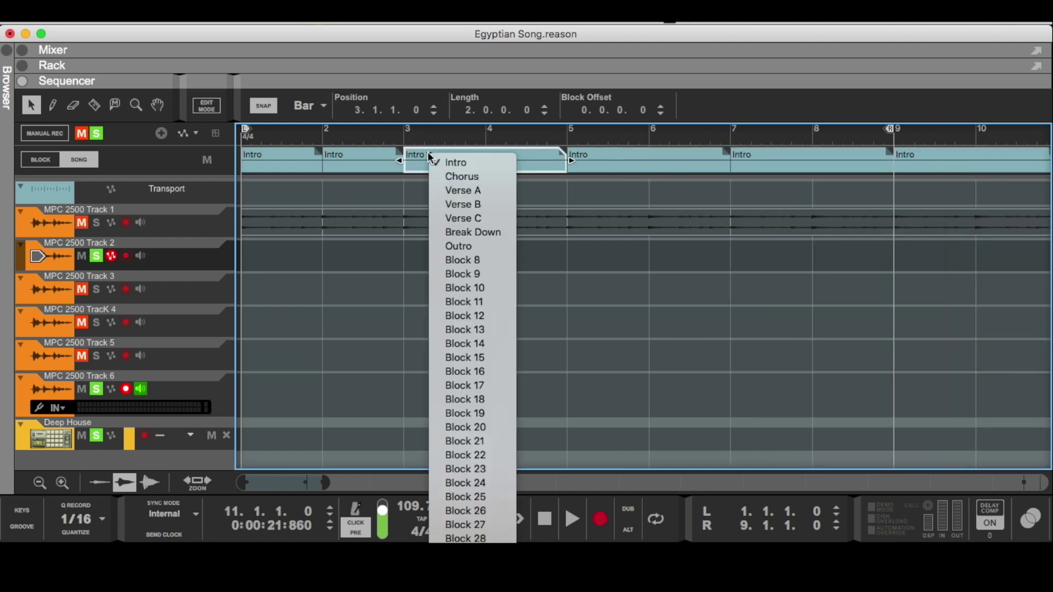
pyautogui.click(605, 153)
pyautogui.click(620, 159)
pyautogui.click(591, 156)
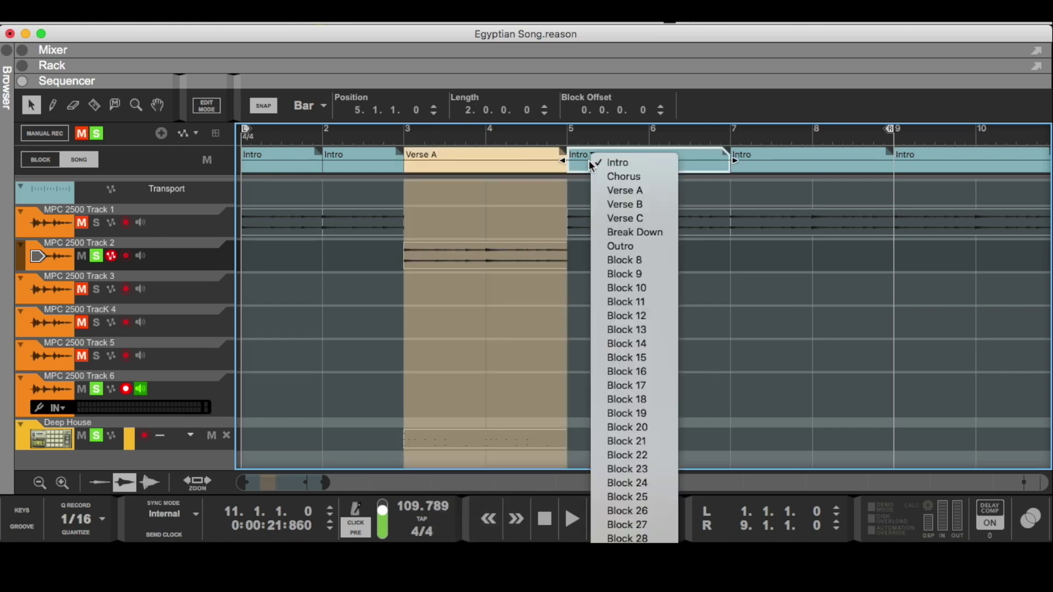
pyautogui.click(607, 203)
pyautogui.click(763, 163)
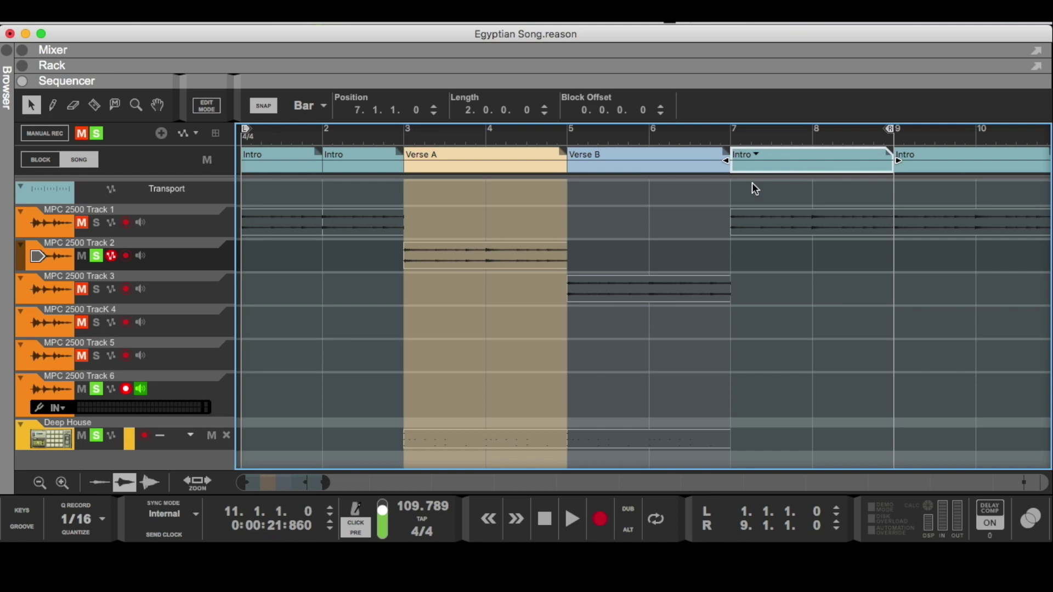
pyautogui.click(756, 155)
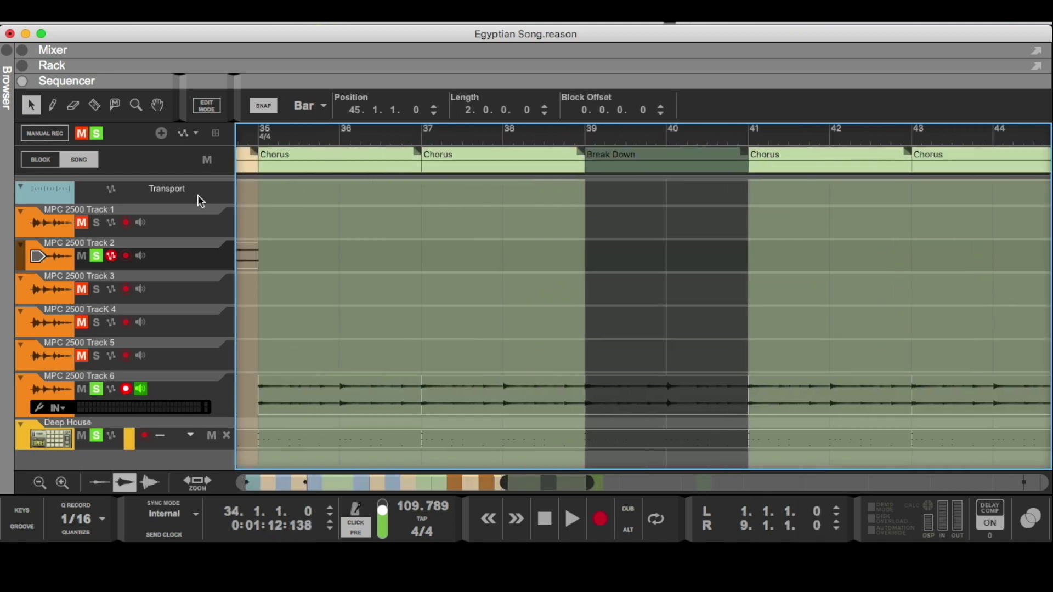
# Rewind the song position to bar 1 and play the arrangement.
pyautogui.press('KP_7')
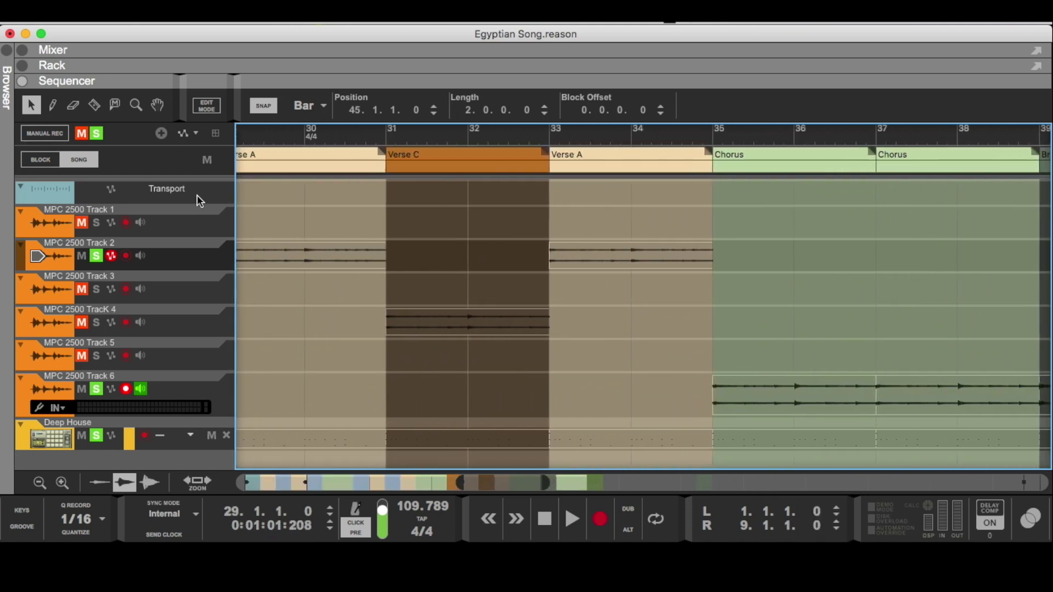
pyautogui.press('KP_7')
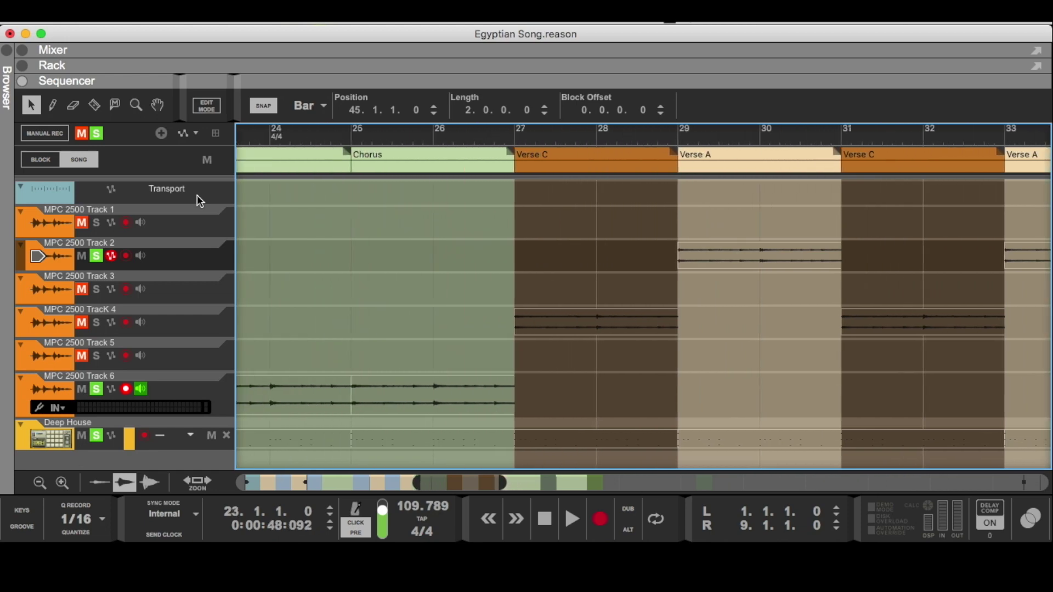
pyautogui.press('KP_7')
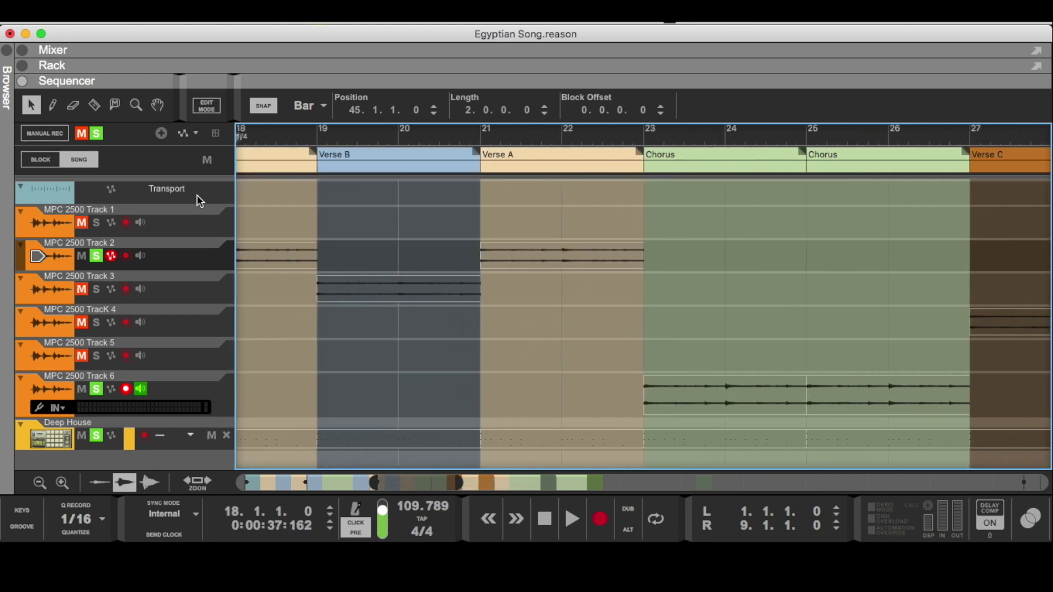
pyautogui.press('KP_7')
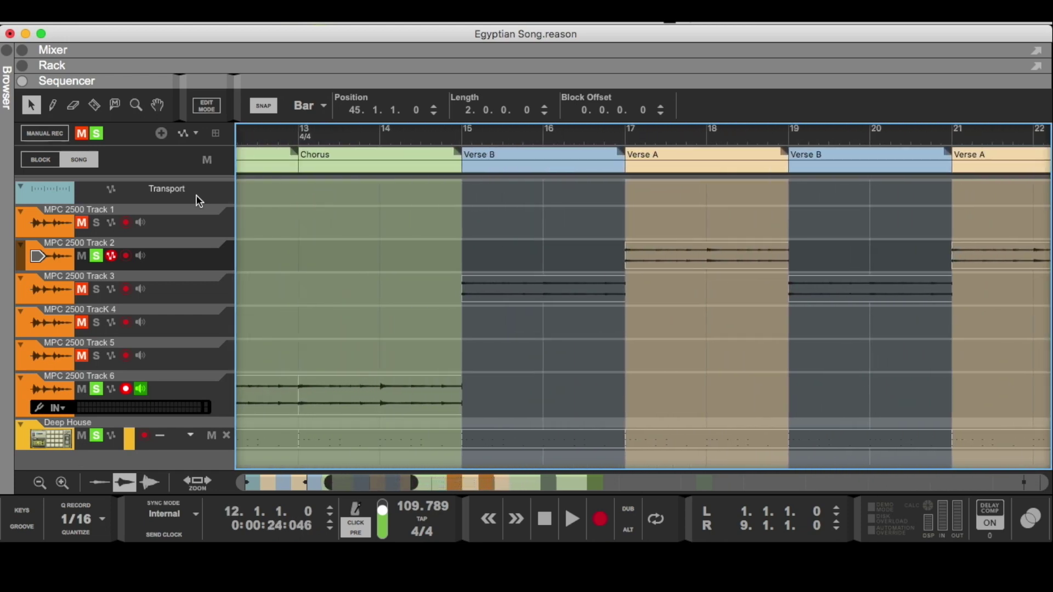
pyautogui.press('KP_7')
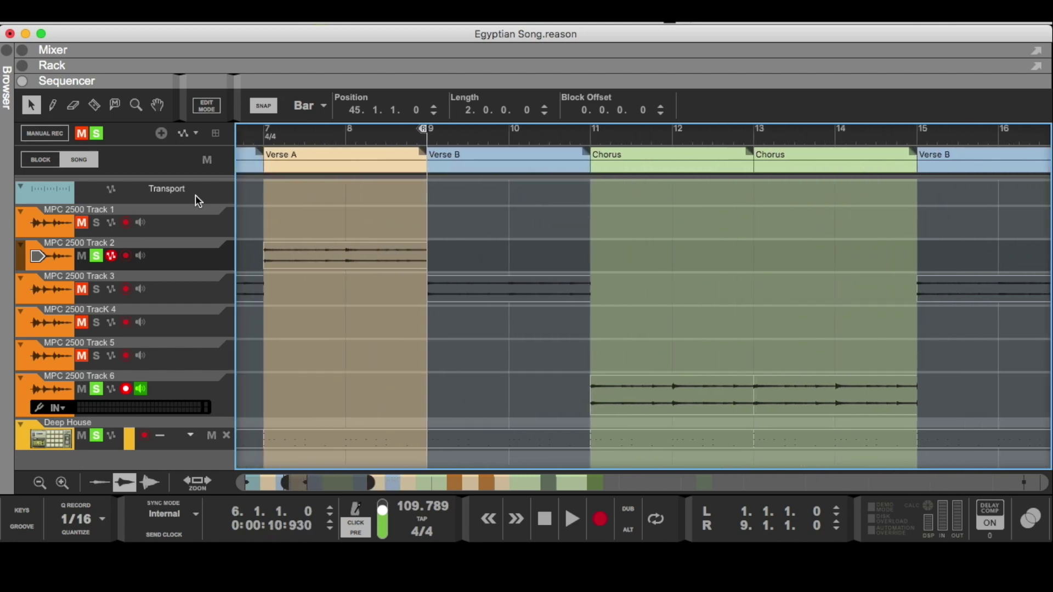
pyautogui.press('KP_7')
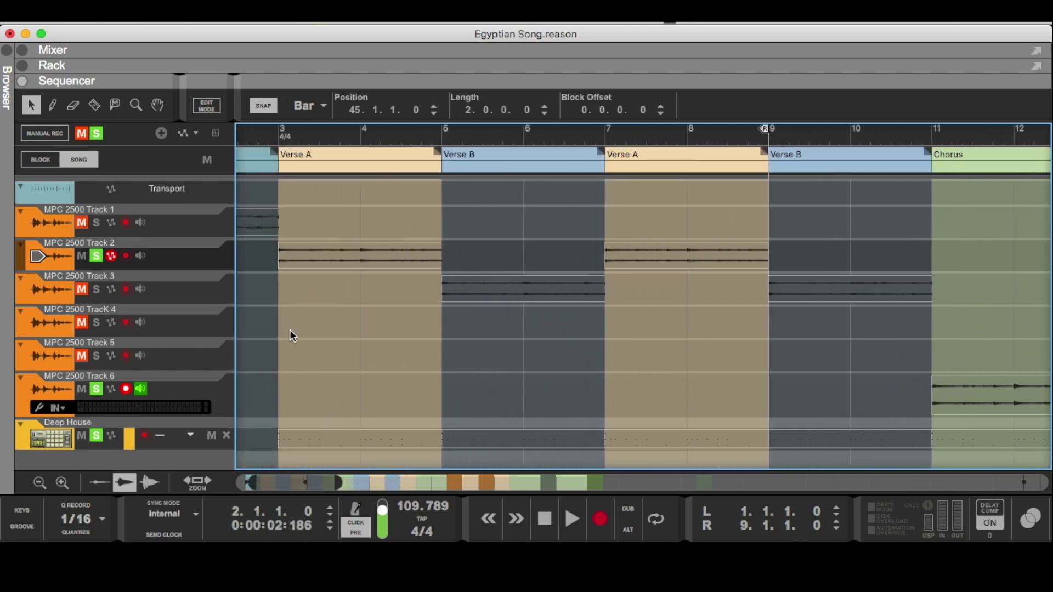
pyautogui.moveTo(282, 474); pyautogui.dragTo(216, 477)
pyautogui.moveTo(327, 137); pyautogui.dragTo(281, 141)
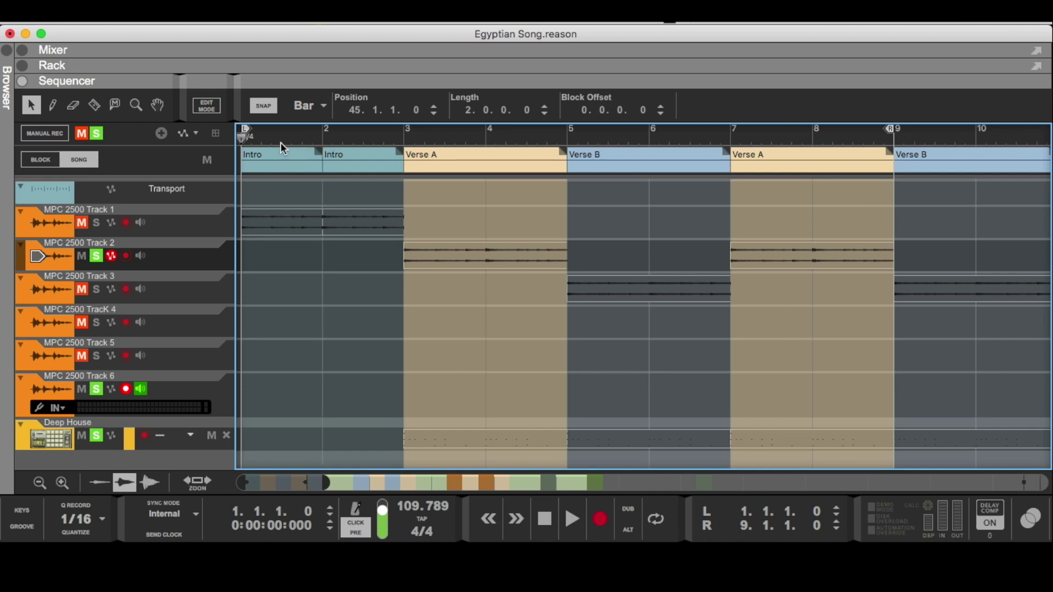
pyautogui.click(570, 519)
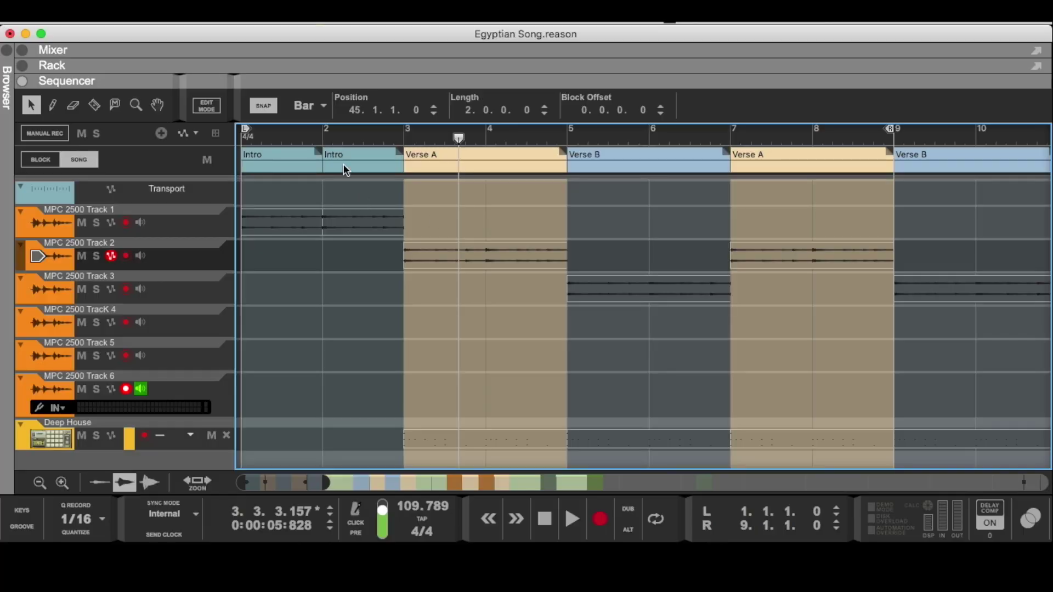
# Delete the second Intro block and lengthen the first Intro block to end at bar 3.
pyautogui.click(344, 160)
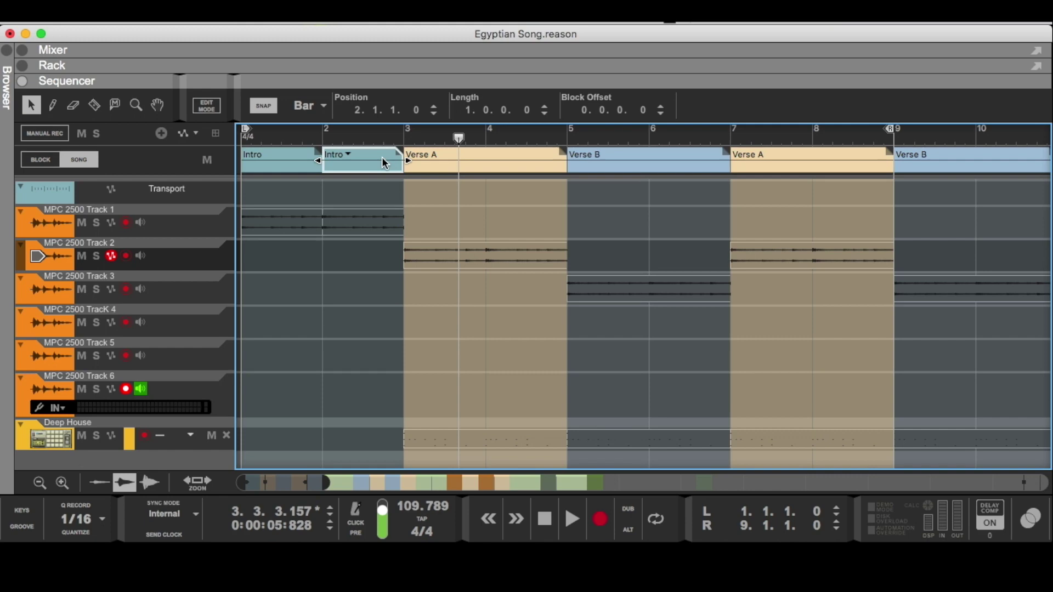
pyautogui.press('Delete')
pyautogui.click(307, 168)
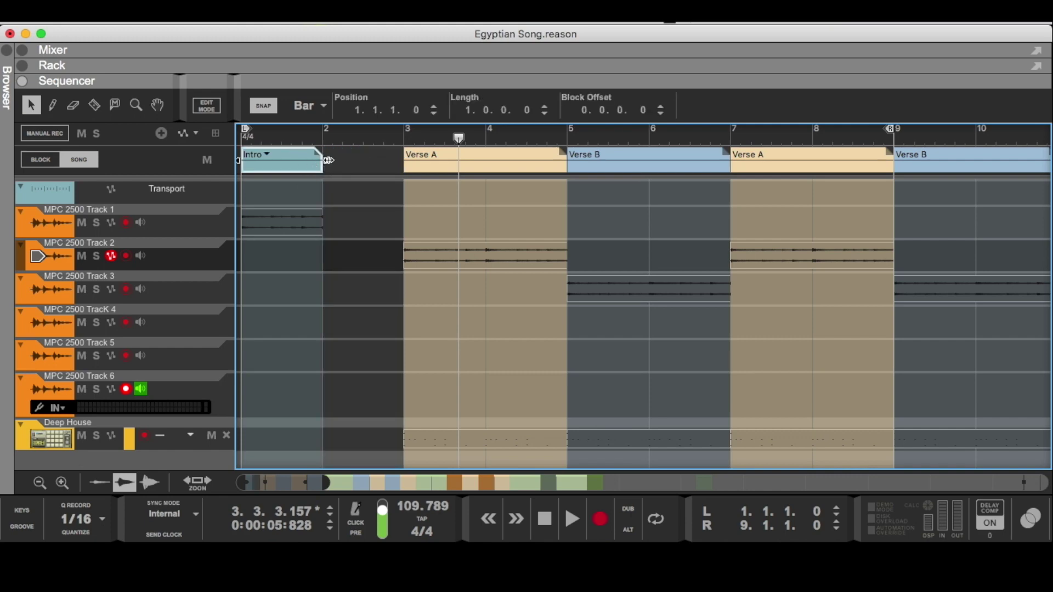
pyautogui.moveTo(328, 160); pyautogui.dragTo(357, 162)
# Play the song from the start, then zoom out to show bars 1 through 14.
pyautogui.press('KP_4')
pyautogui.press('KP_4')
pyautogui.press('KP_4')
pyautogui.press('space')
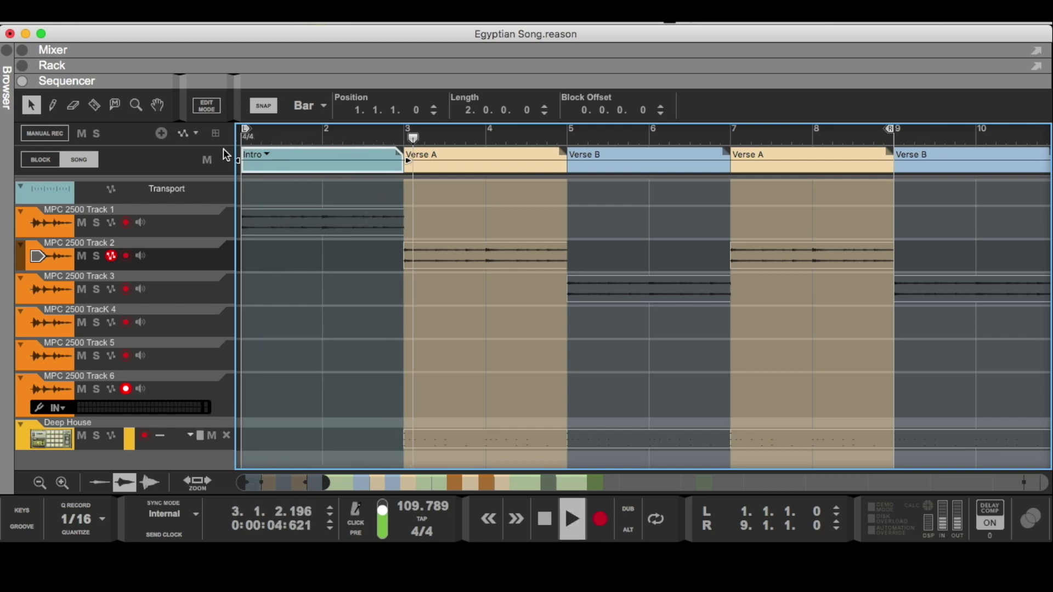
pyautogui.press('space')
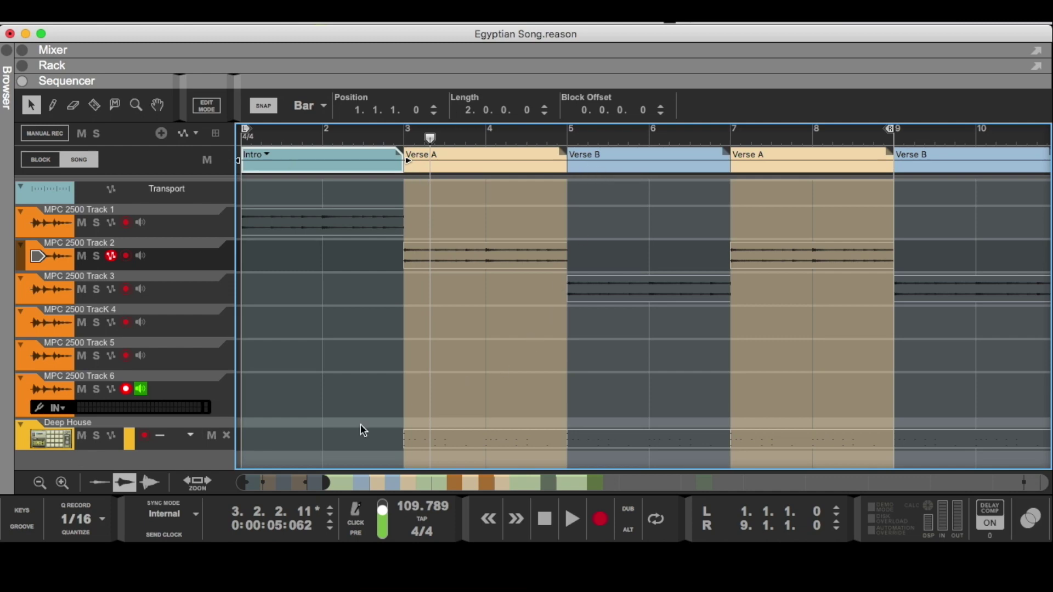
pyautogui.moveTo(328, 486); pyautogui.dragTo(354, 484)
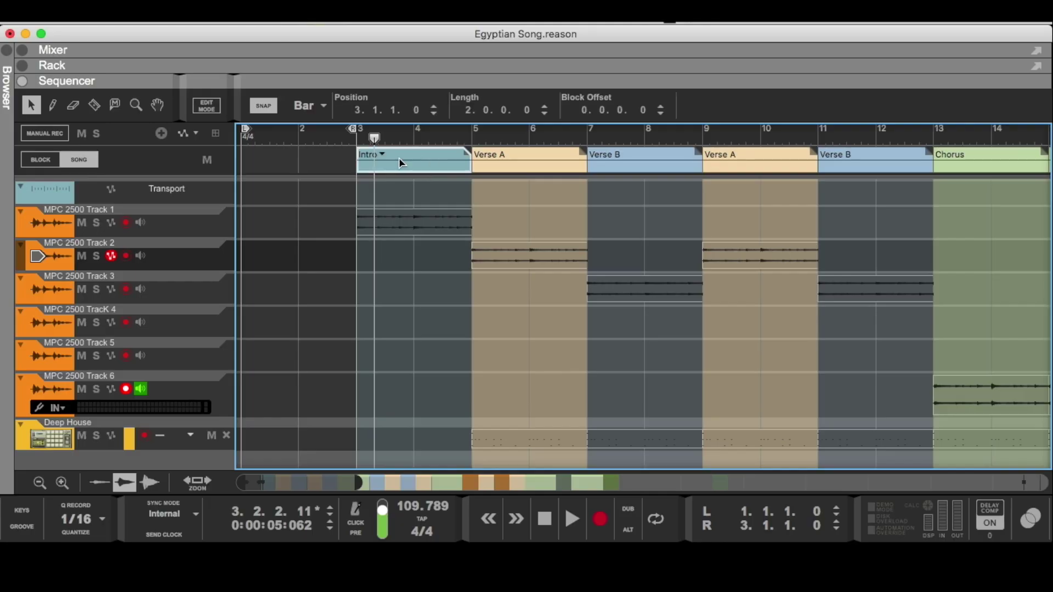
# Stretch the Intro block to end at bar 5 and play the song from bar 1.
pyautogui.moveTo(399, 157); pyautogui.dragTo(445, 160)
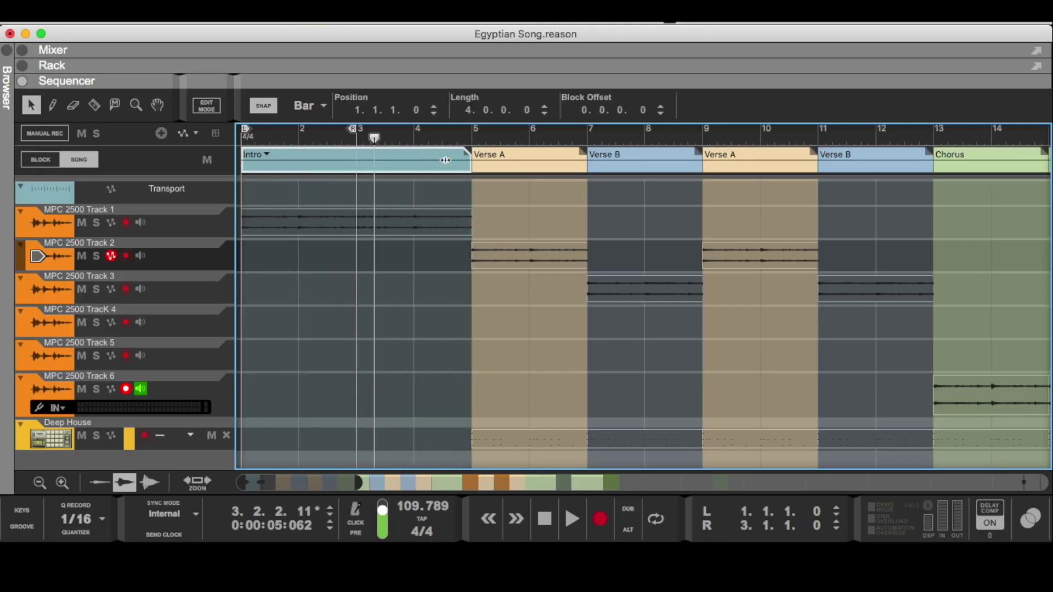
pyautogui.moveTo(374, 140); pyautogui.dragTo(242, 163)
pyautogui.press('space')
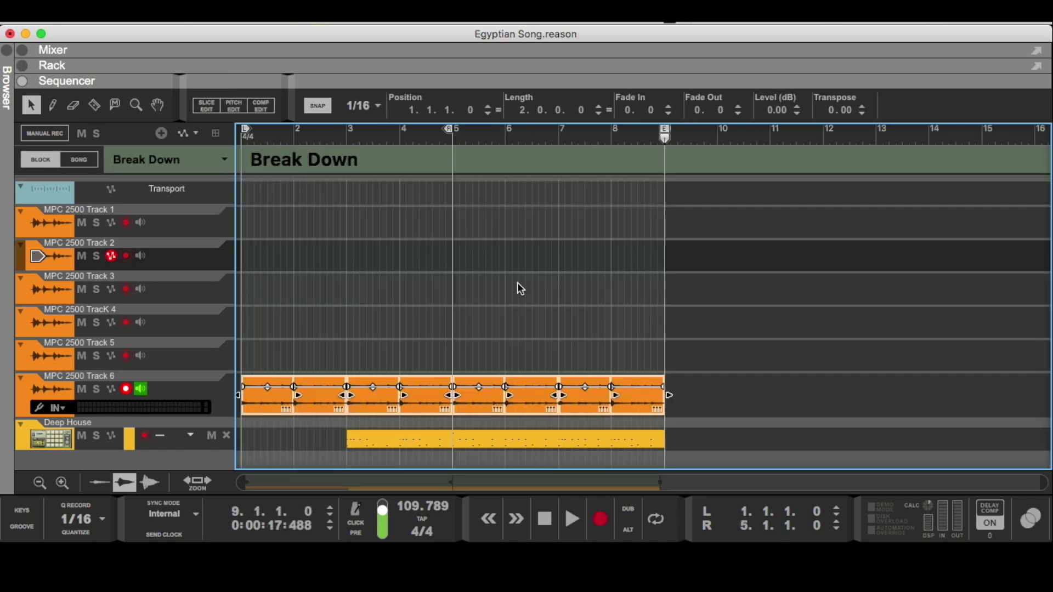
# Audition the Break Down block from its start.
pyautogui.press('KP_0')
pyautogui.press('space')
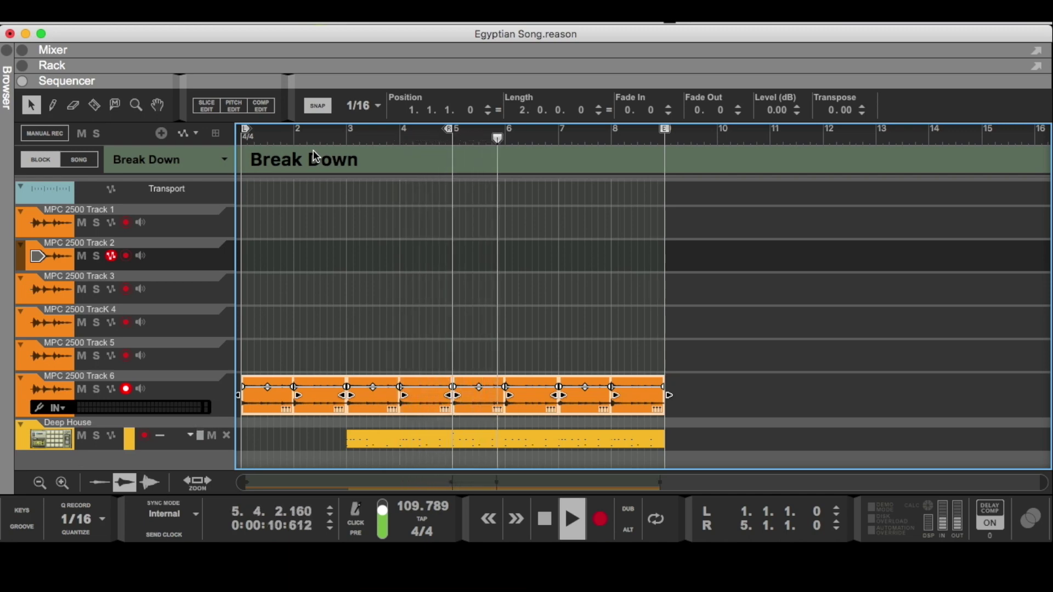
pyautogui.press('space')
# Replace Track 6's bar 3–9 clips with repeats of the bar 1–3 clips.
pyautogui.moveTo(705, 393); pyautogui.dragTo(280, 398)
pyautogui.press('Delete')
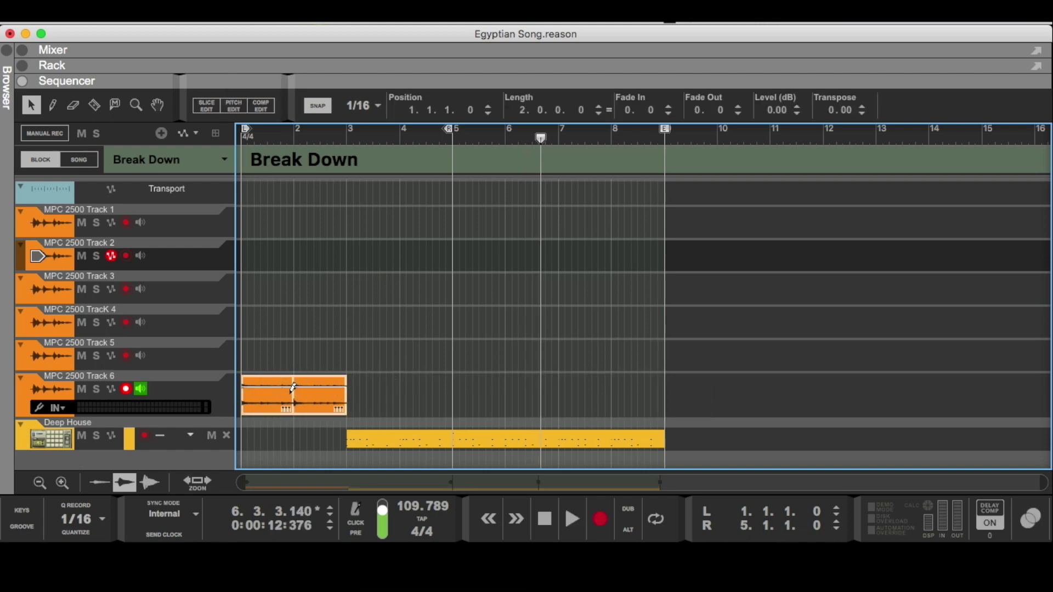
pyautogui.press('super+d')
pyautogui.press('super+d')
pyautogui.press('super+d')
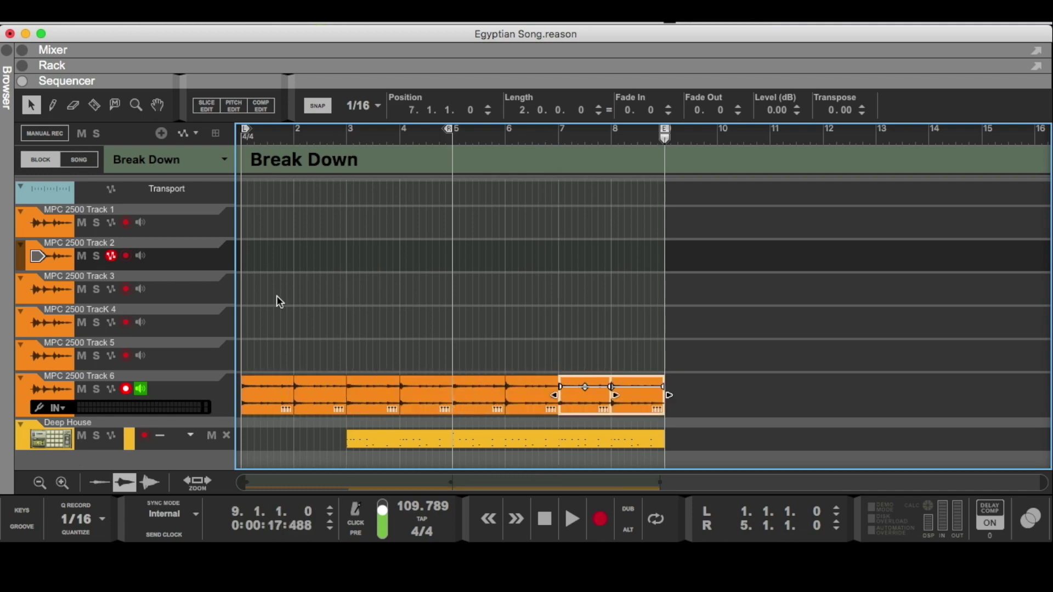
# Replay the block, then open Track 6's bar 3 clip for slice editing.
pyautogui.press('Return')
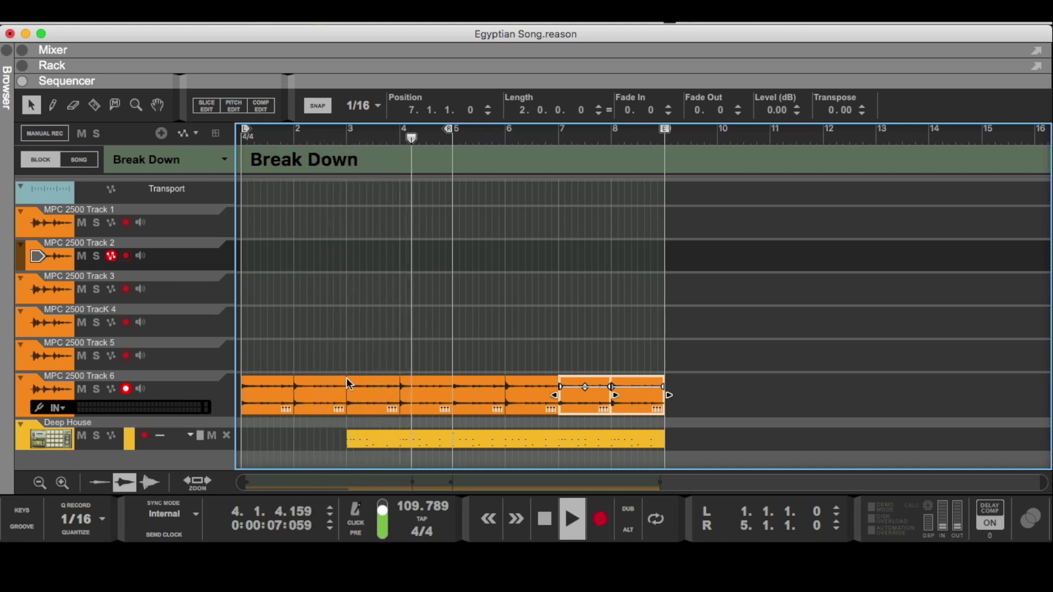
pyautogui.press('space')
pyautogui.doubleClick(371, 397)
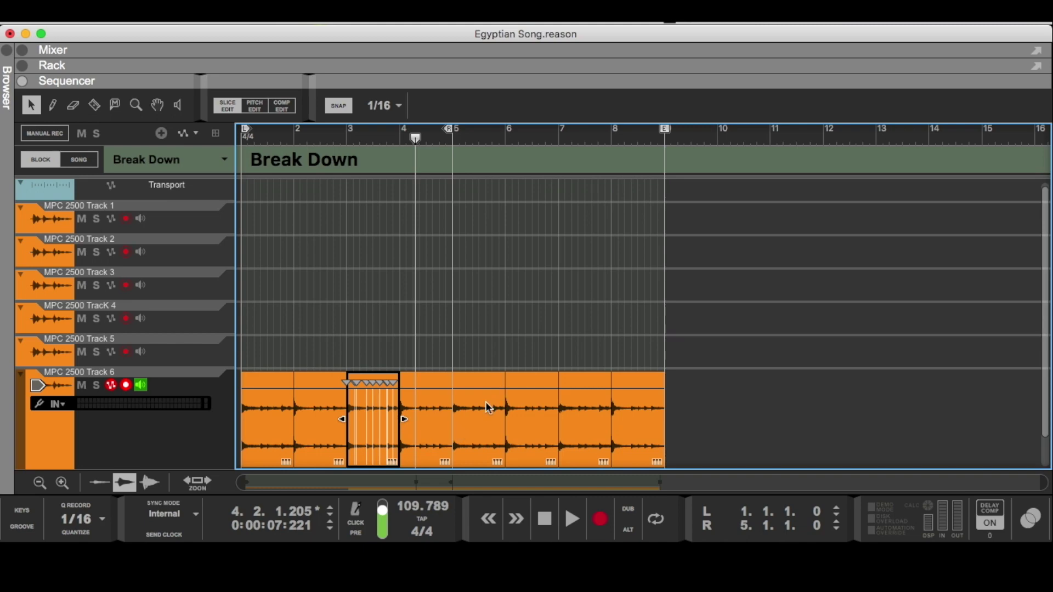
# Enlarge the track rows and zoom the timeline to fit the selected clip.
pyautogui.scroll(-2, 488, 400)
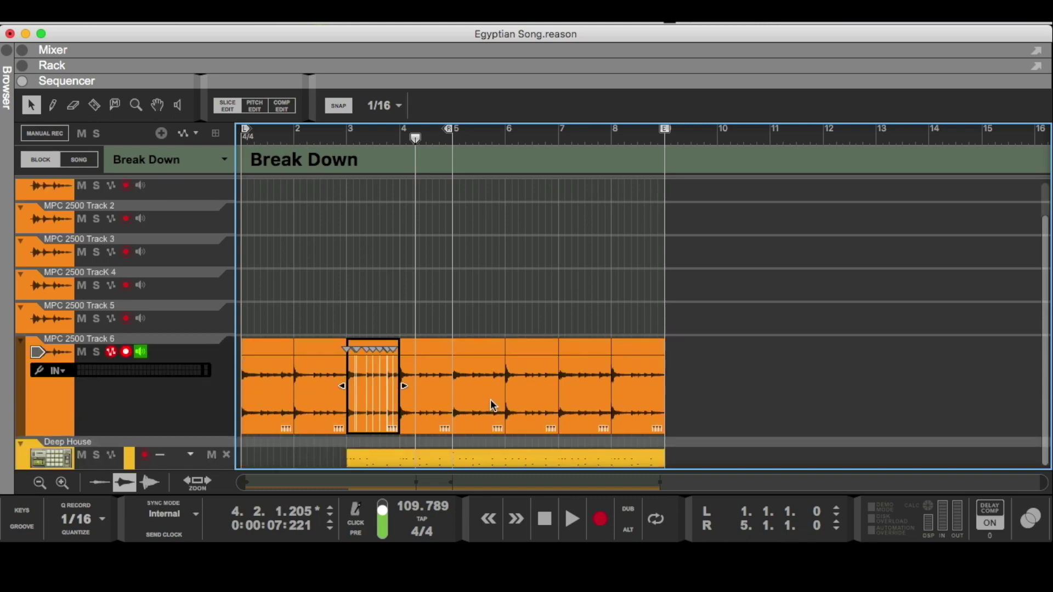
pyautogui.click(62, 483)
pyautogui.click(61, 483)
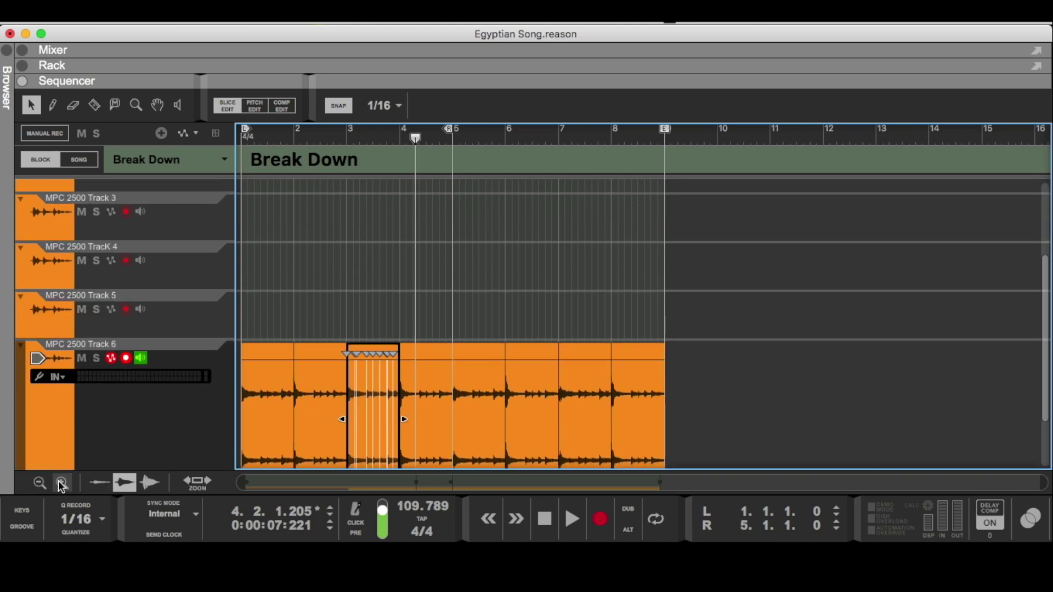
pyautogui.click(207, 485)
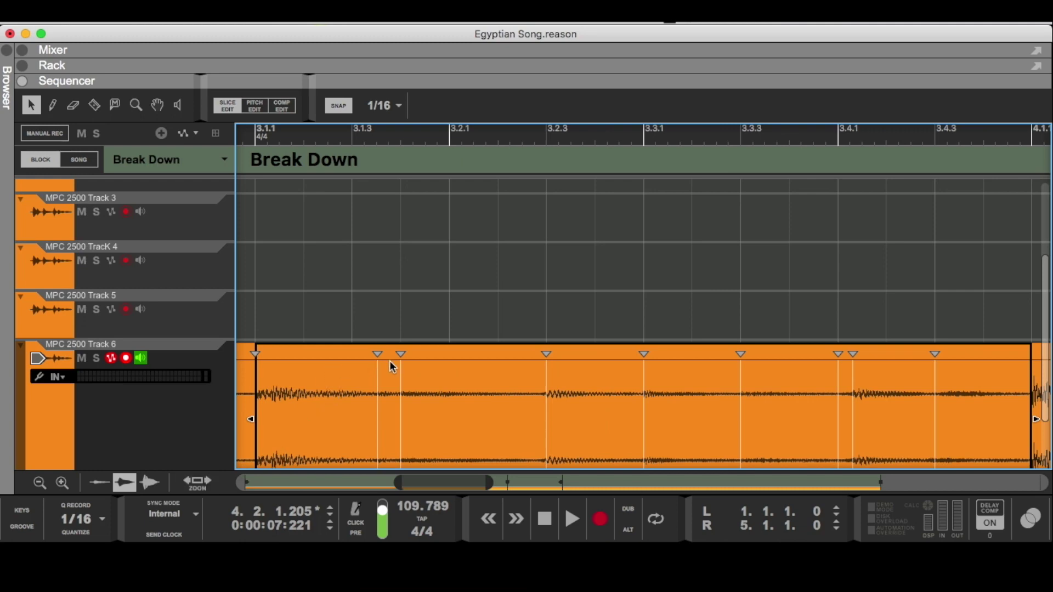
# Snap three slice markers onto grid lines, one of them onto beat 3.1.3.
pyautogui.scroll(-4, 386, 419)
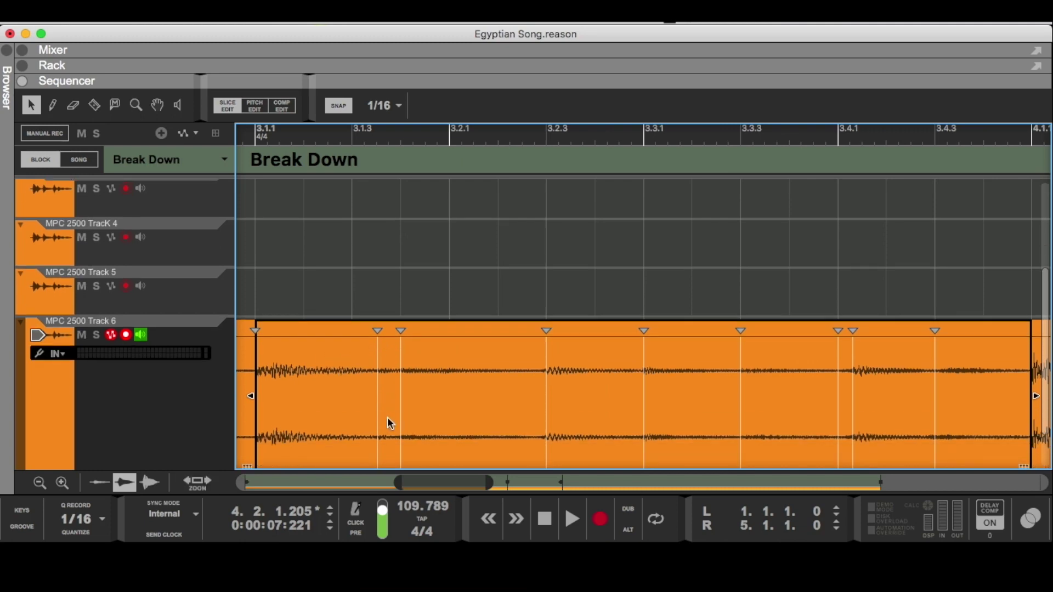
pyautogui.moveTo(374, 283); pyautogui.dragTo(432, 283)
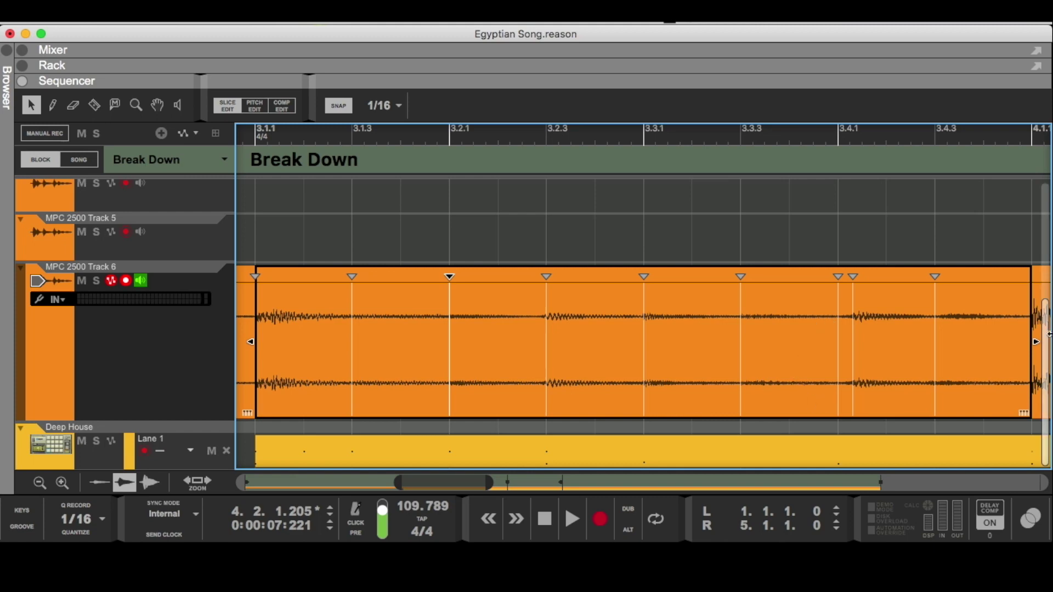
pyautogui.scroll(3, 897, 346)
pyautogui.scroll(-3, 897, 347)
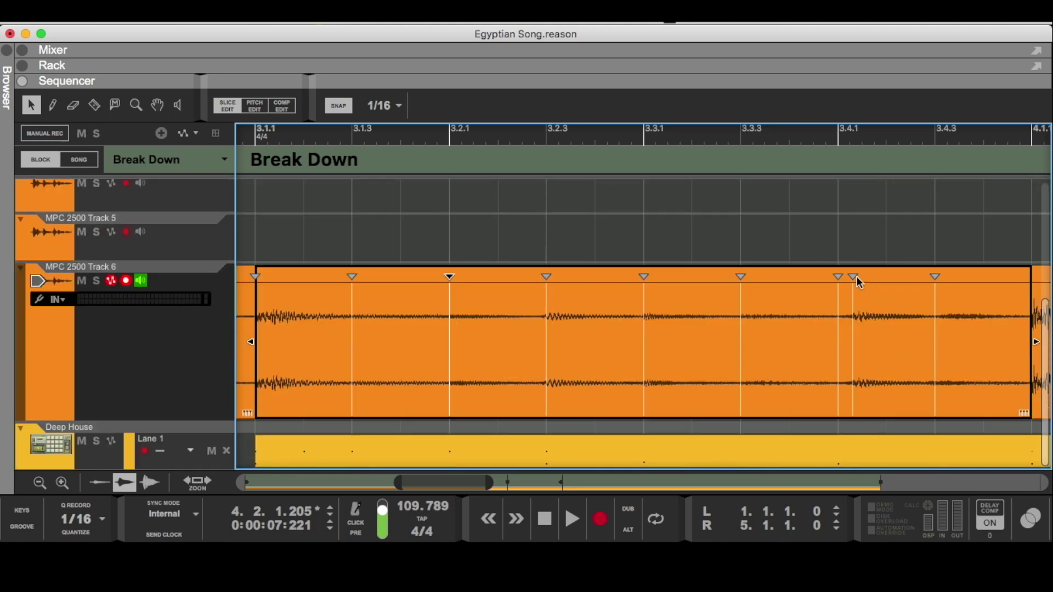
pyautogui.moveTo(853, 277); pyautogui.dragTo(871, 280)
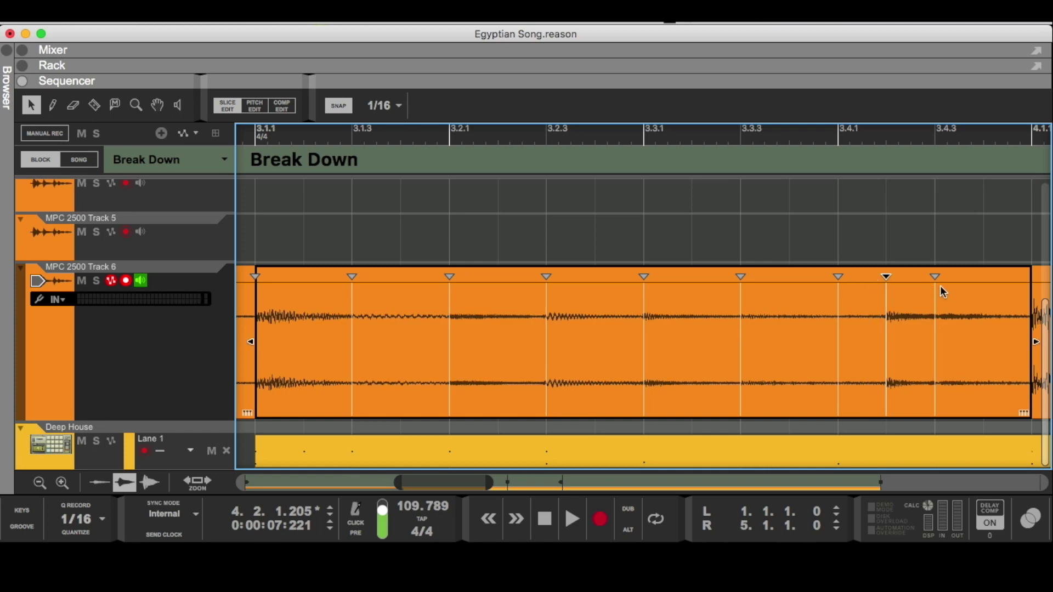
pyautogui.hscroll(5, 491, 480)
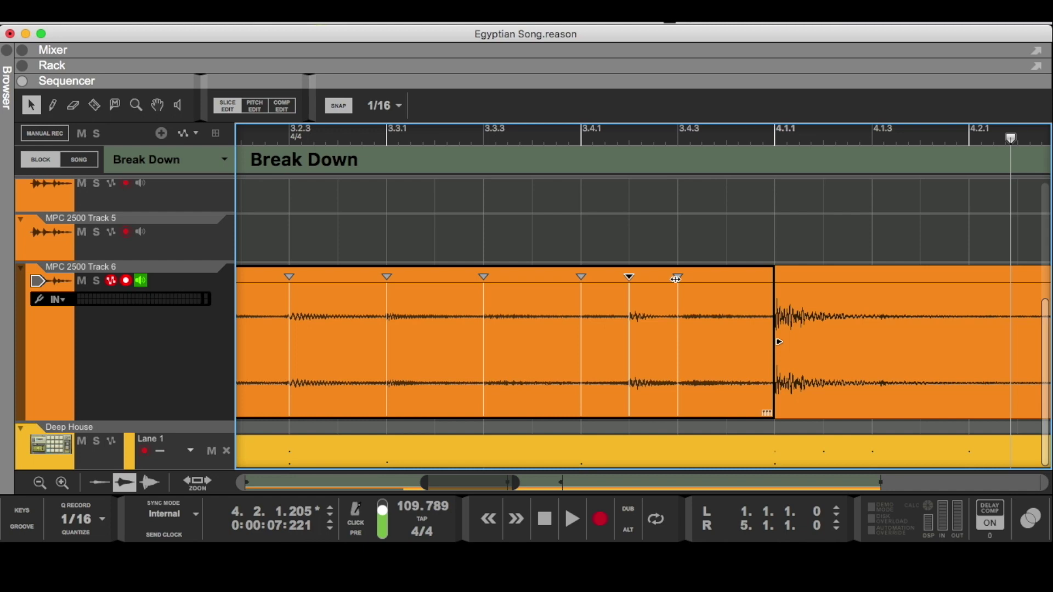
pyautogui.moveTo(678, 277); pyautogui.dragTo(702, 278)
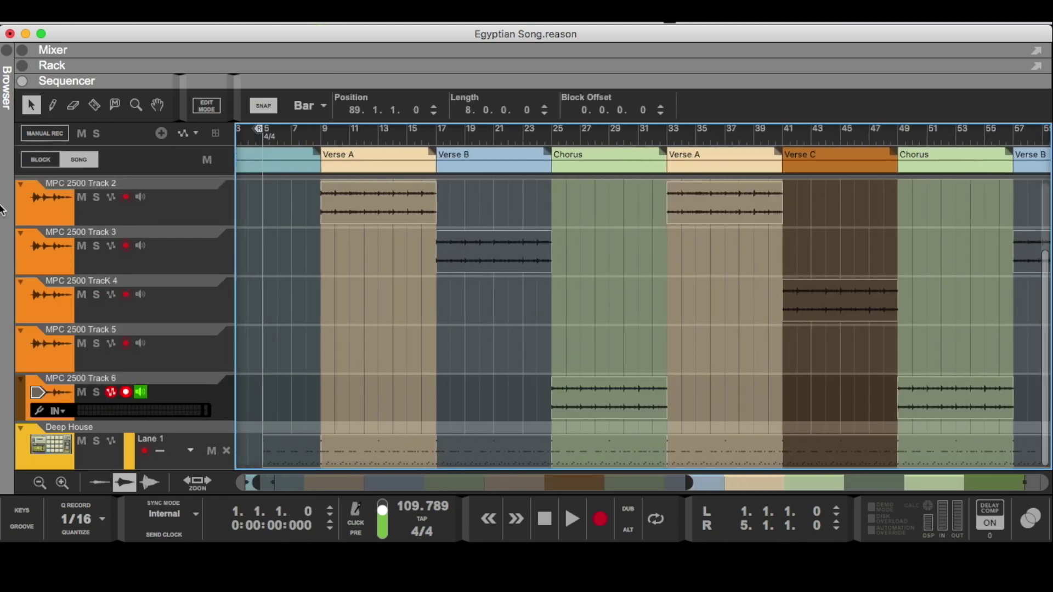
# Play the arranged song from the start.
pyautogui.press('space')
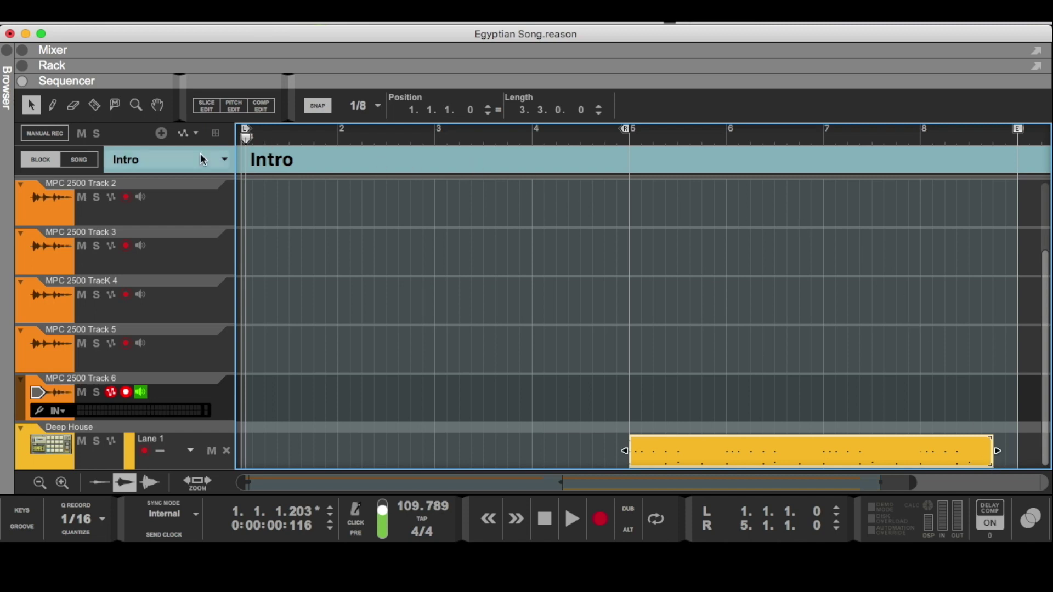
# Audition the Intro from bar 7 and select its Deep House clip.
pyautogui.click(851, 165)
pyautogui.click(853, 137)
pyautogui.press('space')
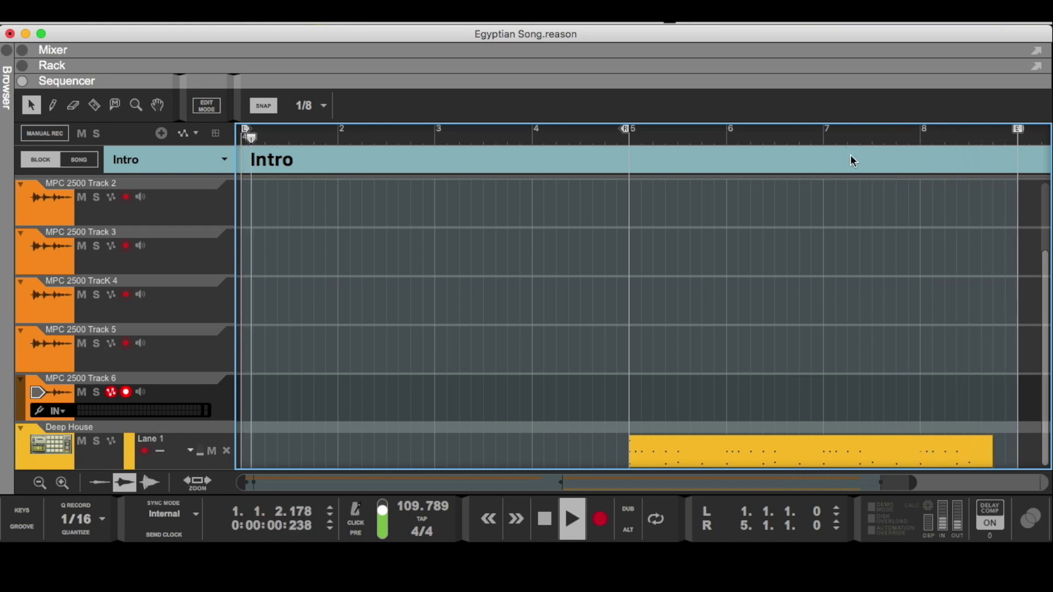
pyautogui.press('space')
pyautogui.scroll(3, 929, 347)
pyautogui.scroll(-3, 928, 348)
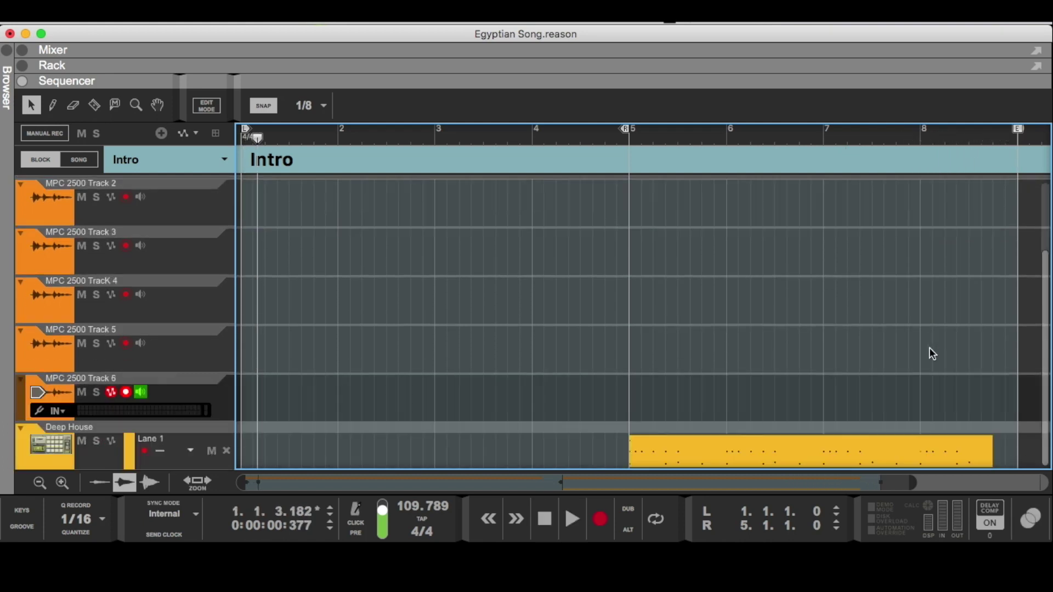
pyautogui.click(977, 452)
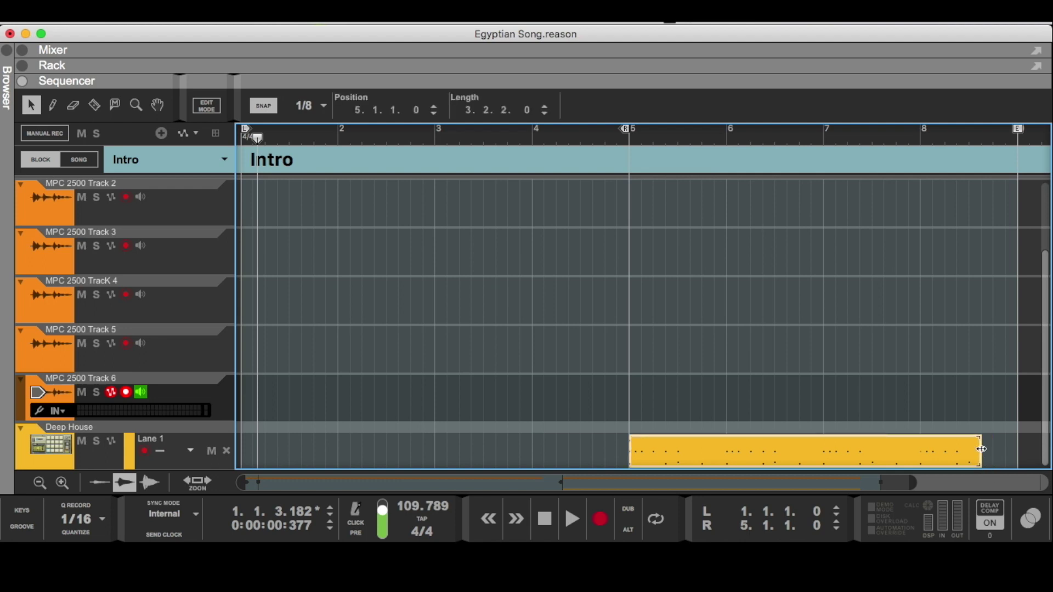
pyautogui.click(870, 139)
pyautogui.press('space')
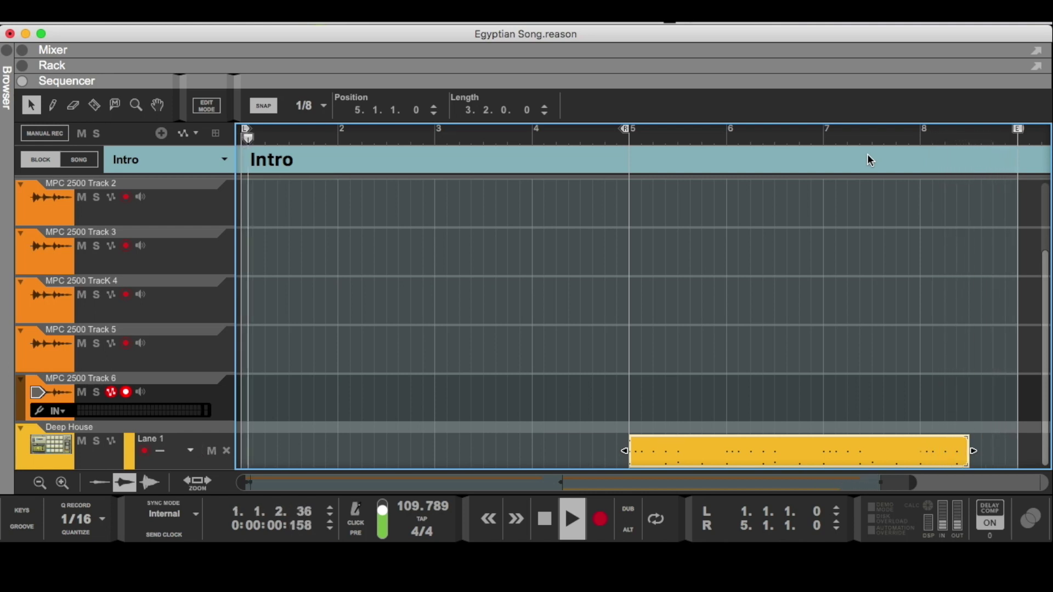
pyautogui.press('space')
# Extend the second Track 1 clip to end at bar 9 and audition from bar 7.3.
pyautogui.scroll(3, 1000, 272)
pyautogui.click(975, 245)
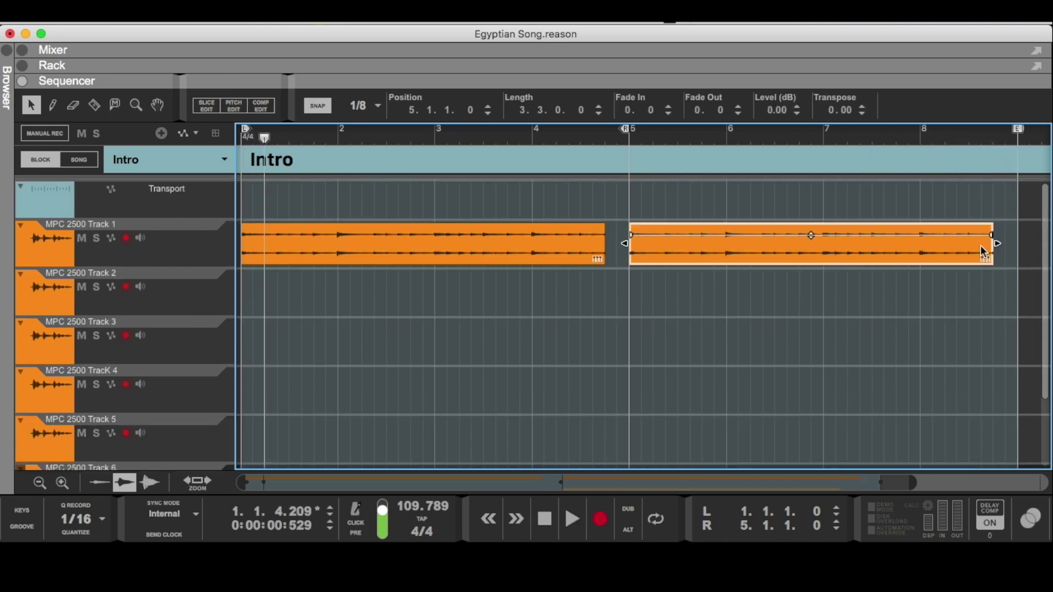
pyautogui.moveTo(992, 247); pyautogui.dragTo(1013, 247)
pyautogui.click(886, 136)
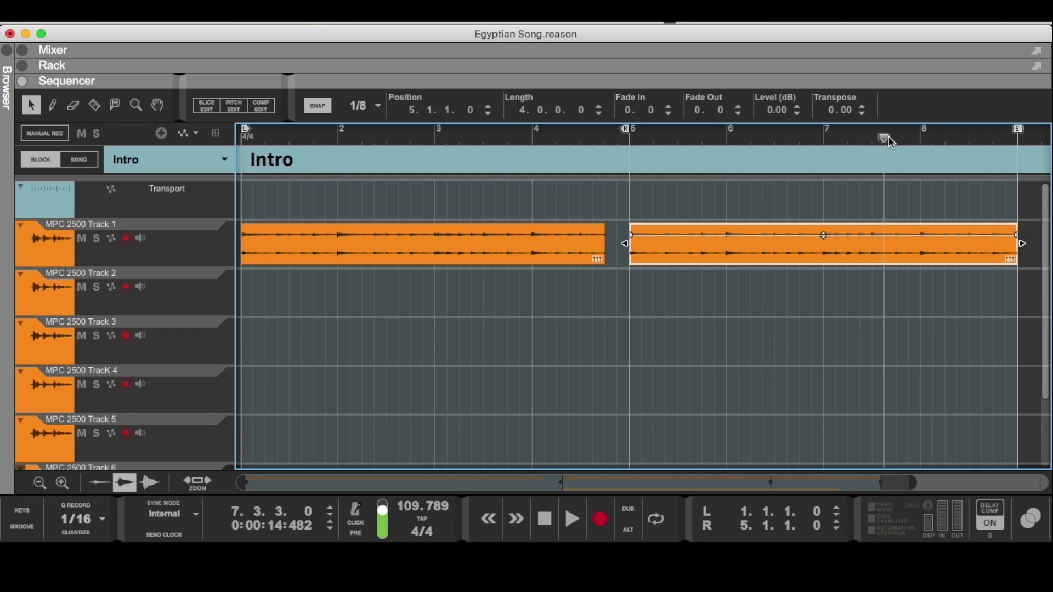
pyautogui.press('space')
# Extend the first Track 1 clip to bar 5 and return to the song arrangement.
pyautogui.click(596, 305)
pyautogui.click(598, 246)
pyautogui.moveTo(608, 244); pyautogui.dragTo(634, 253)
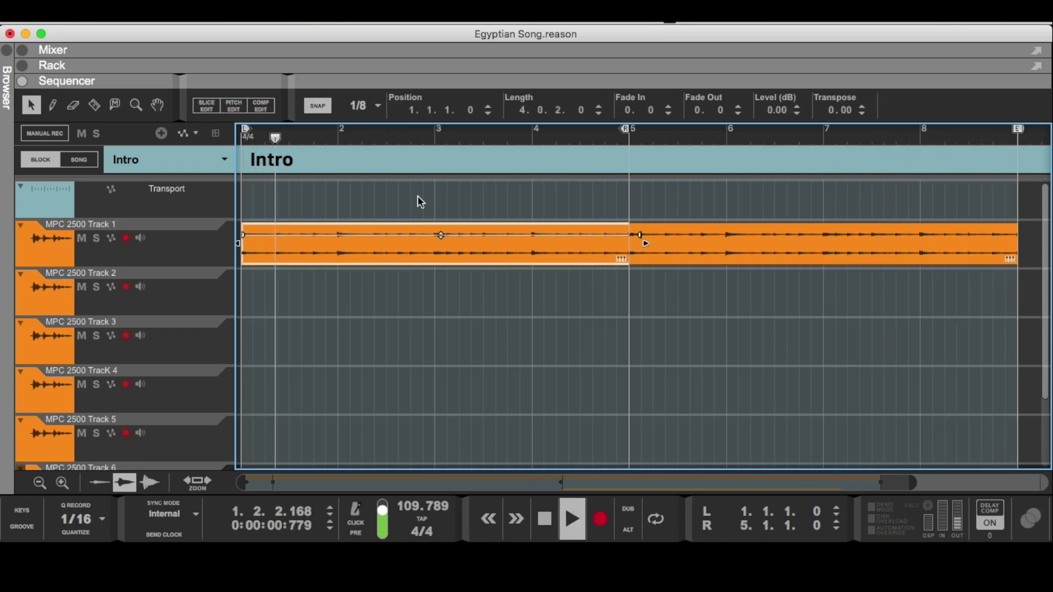
pyautogui.click(79, 160)
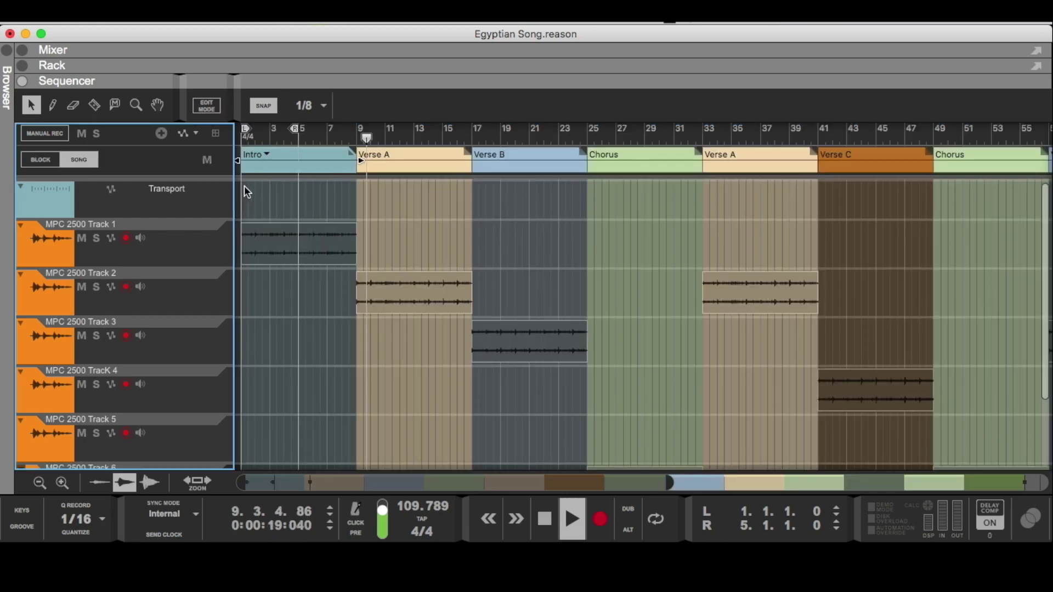
# Select the Intro block in the song arrangement.
pyautogui.click(327, 137)
pyautogui.click(275, 137)
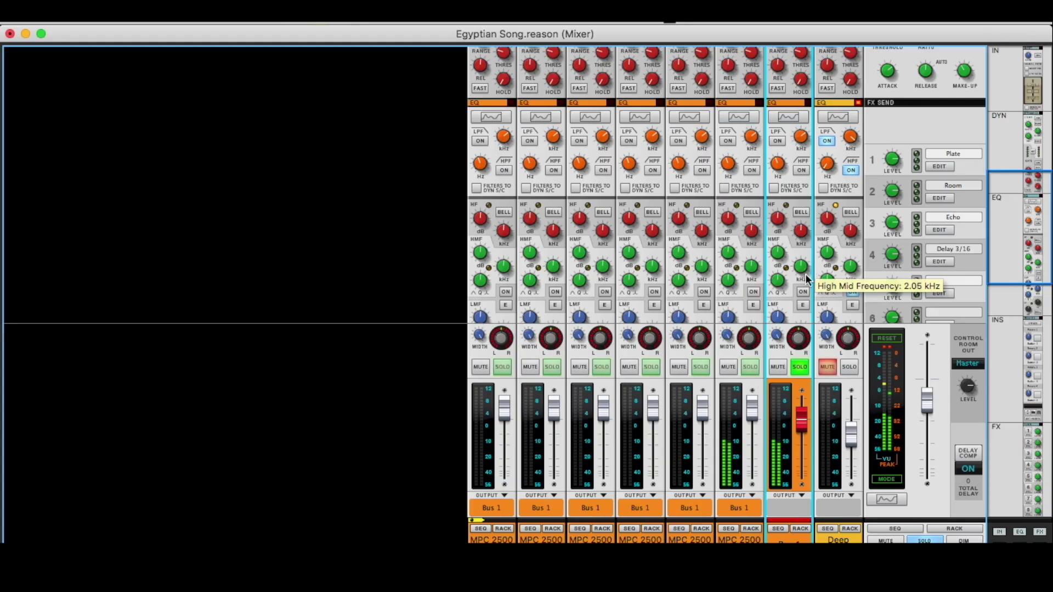
# Switch on Bus 1's channel EQ and browse insert-effect patches for Bus 1.
pyautogui.click(802, 292)
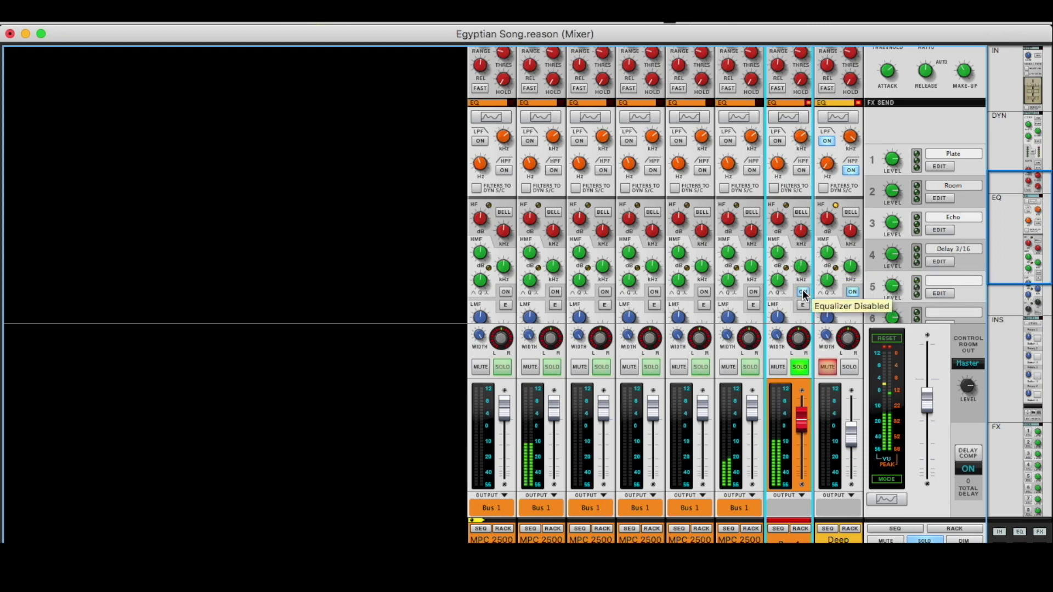
pyautogui.scroll(-10, 793, 216)
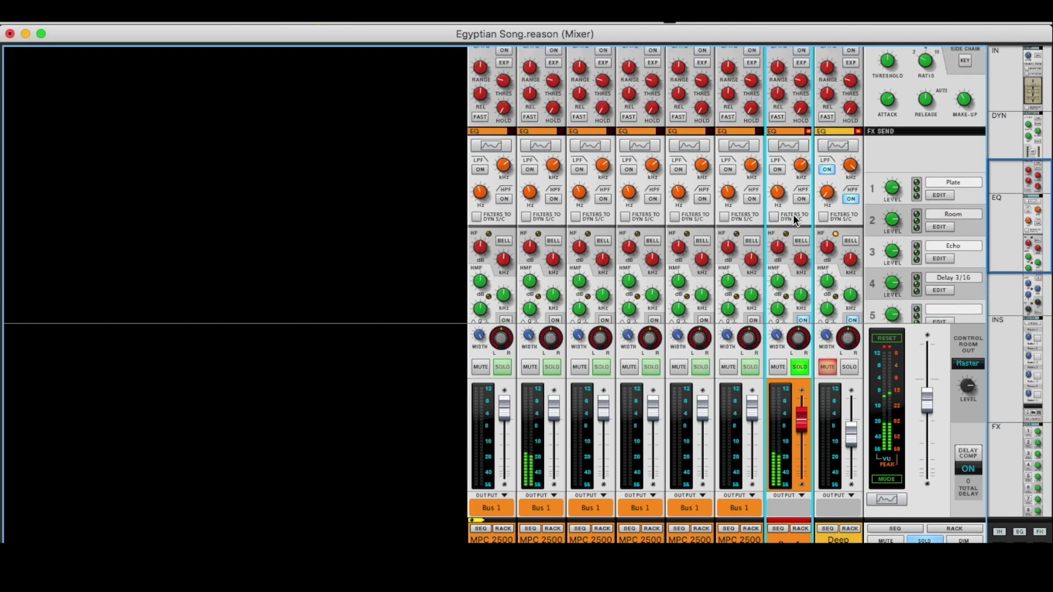
pyautogui.scroll(2, 794, 214)
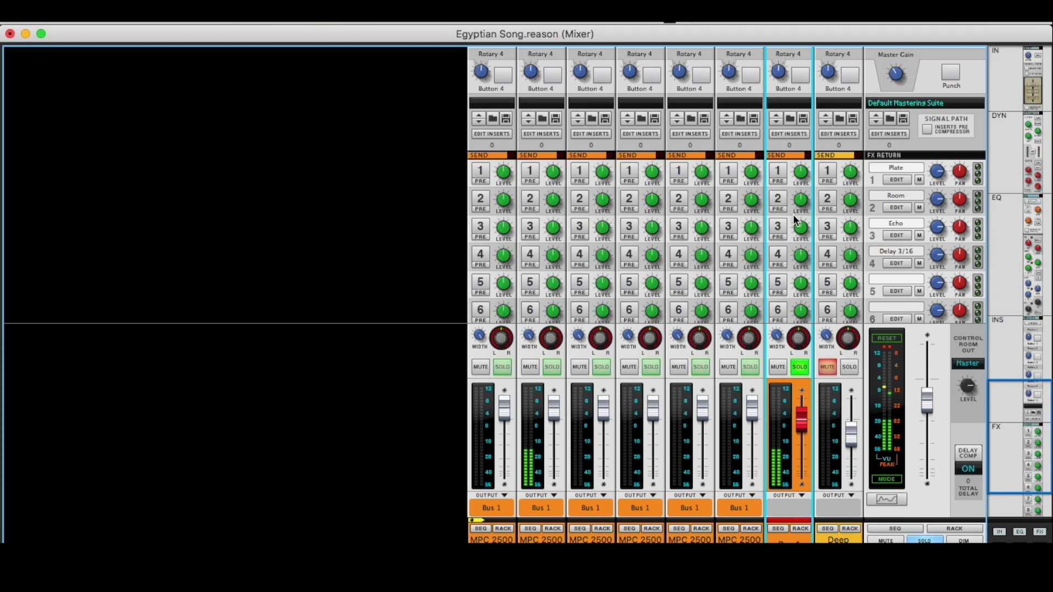
pyautogui.click(790, 119)
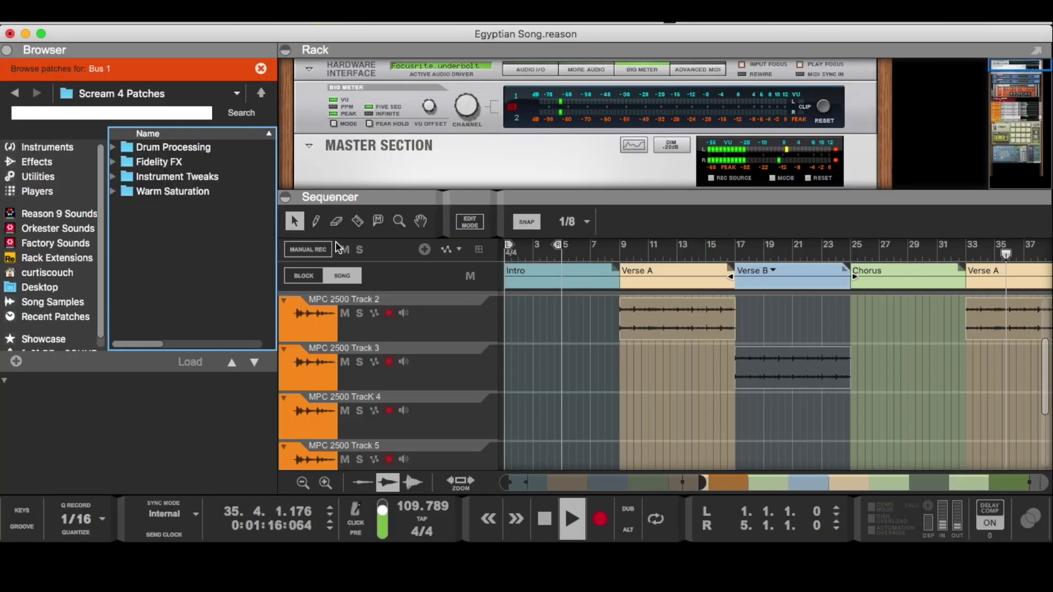
# Browse Warm Saturation, Fidelity FX and Orkester Sounds, ending in the Reason 9 Sounds collection.
pyautogui.click(155, 179)
pyautogui.click(116, 186)
pyautogui.click(120, 159)
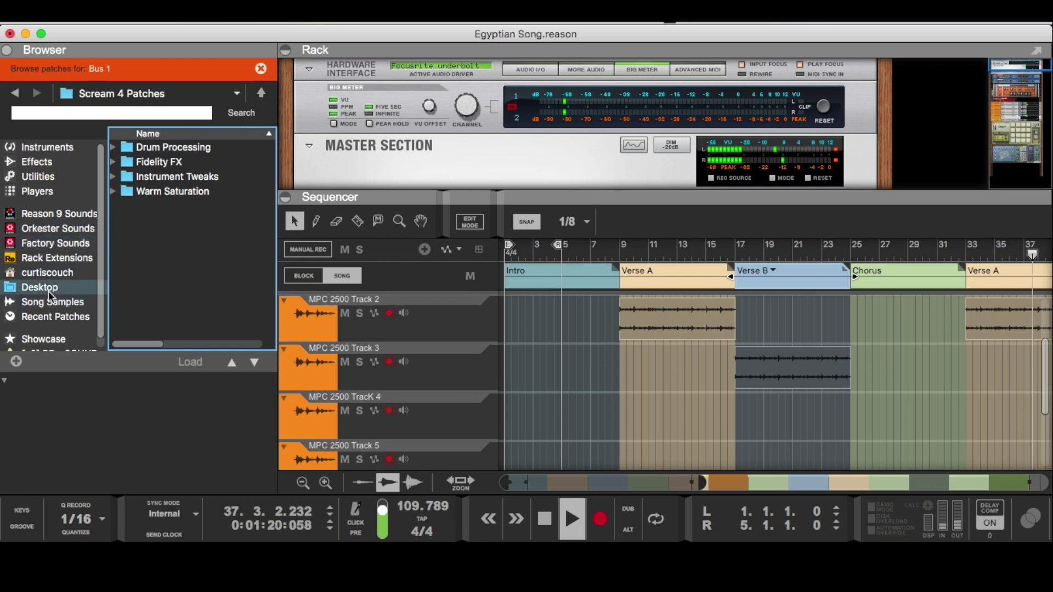
pyautogui.click(58, 228)
pyautogui.click(142, 224)
pyautogui.click(61, 214)
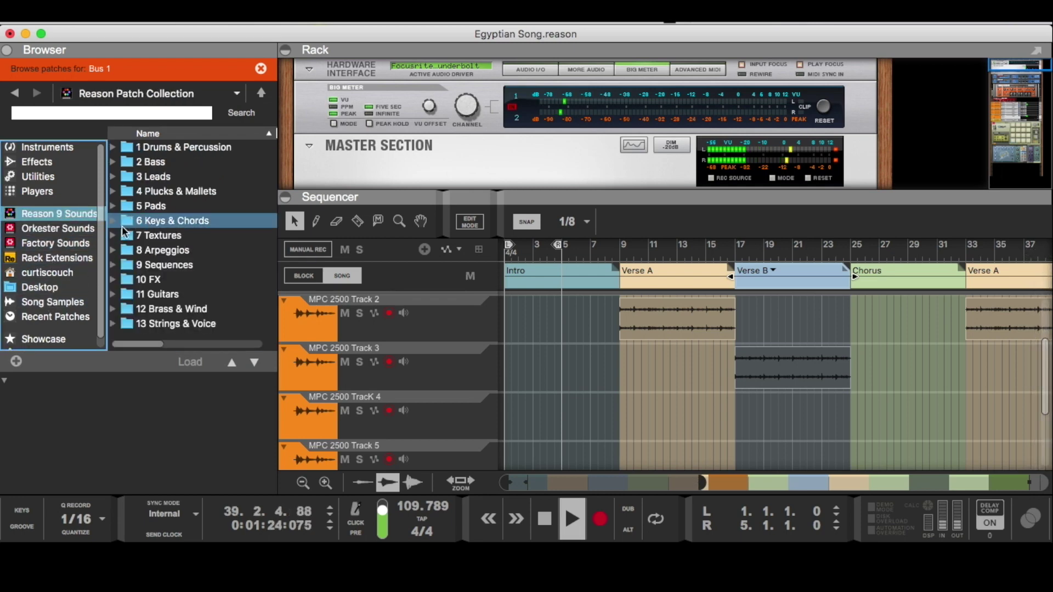